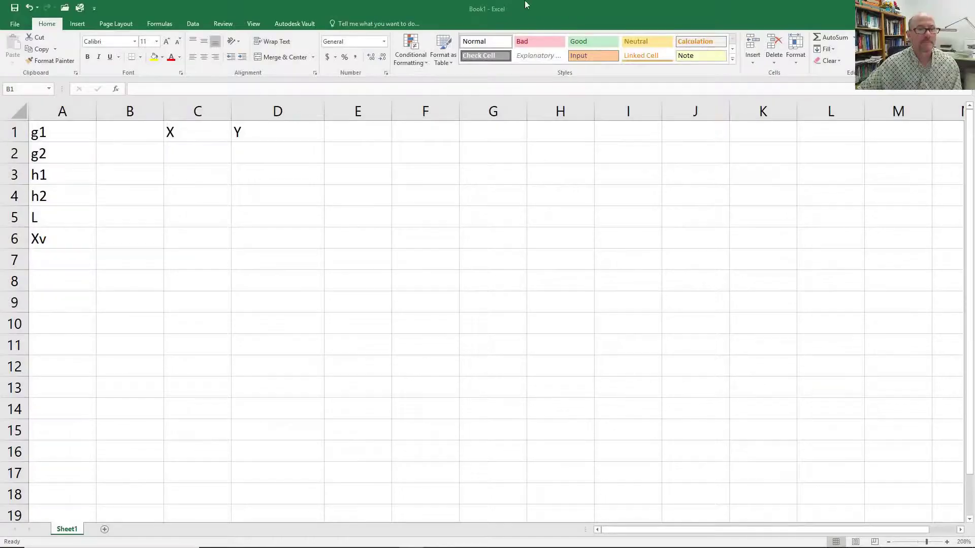
Enter stations 0 and 25 in C2:C3 and fill down to 200 in C10.
{"action": "left_click", "coordinate": [497, 11]}
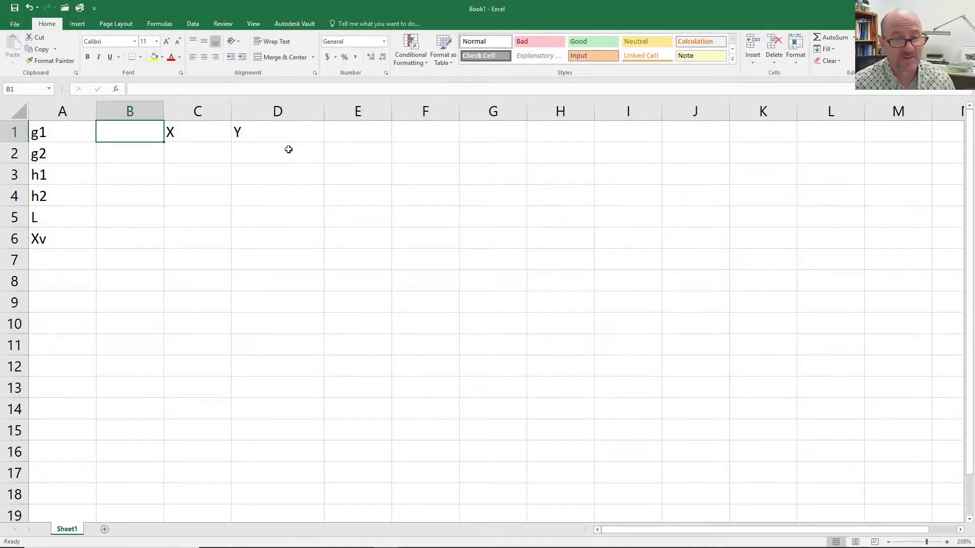
{"action": "left_click", "coordinate": [189, 154]}
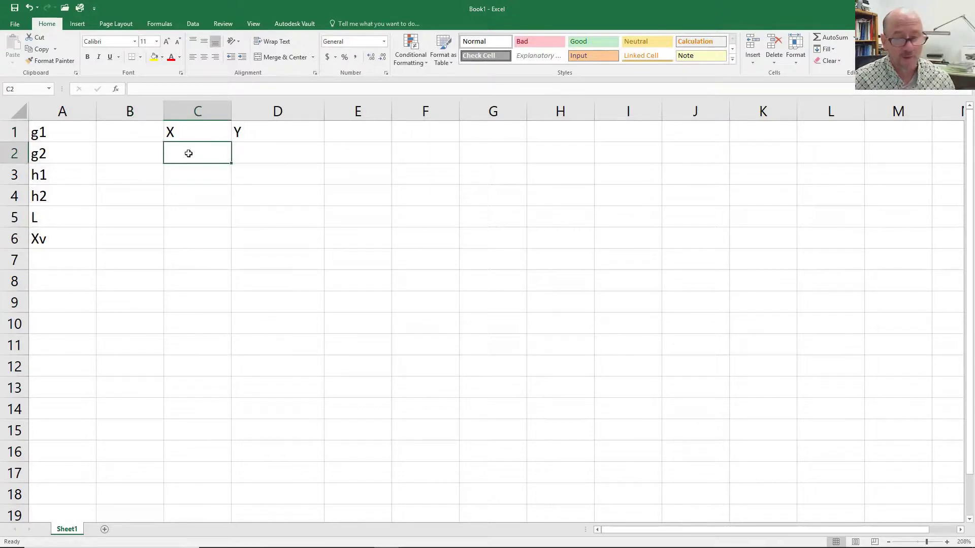
{"action": "type", "text": "0"}
{"action": "key", "text": "Return"}
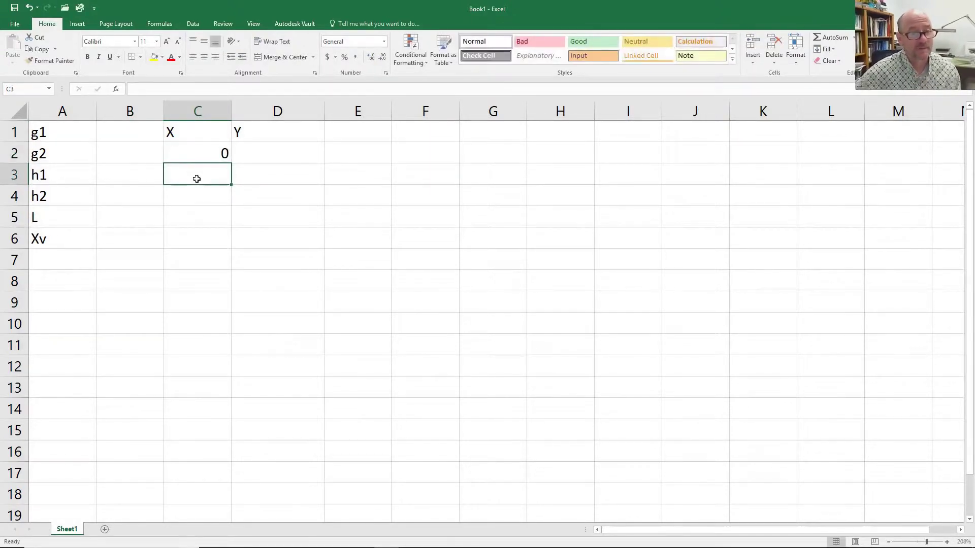
{"action": "type", "text": "25"}
{"action": "key", "text": "Return"}
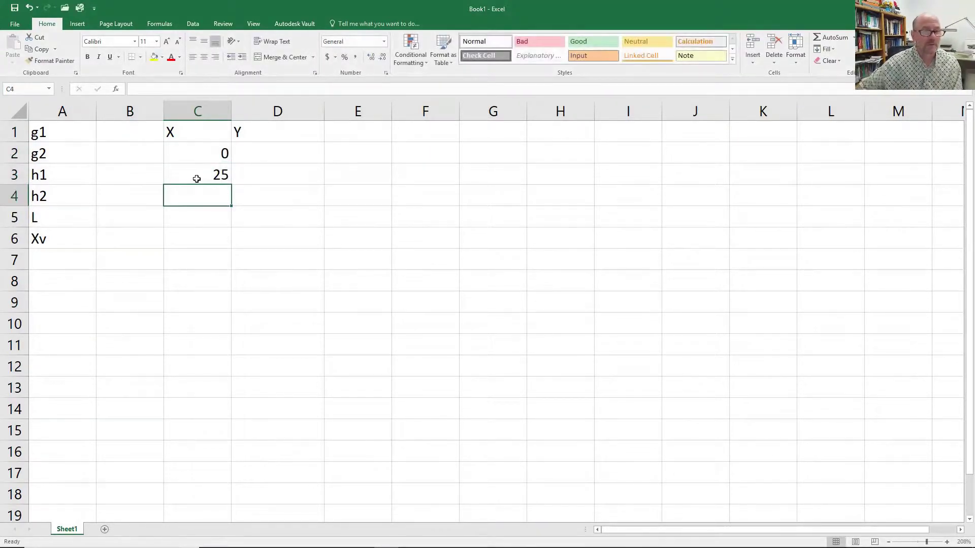
{"action": "left_click_drag", "start_coordinate": [200, 153], "coordinate": [230, 334]}
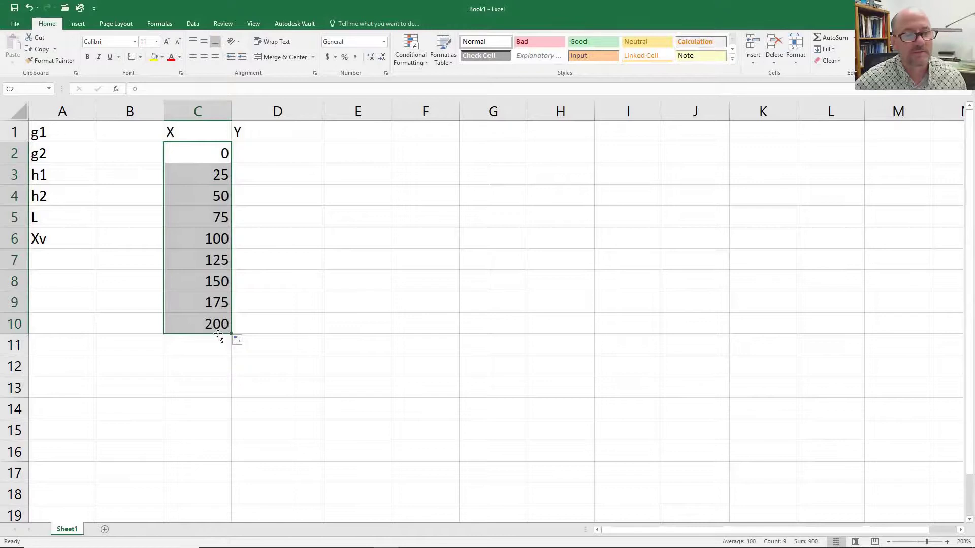
{"action": "left_click", "coordinate": [105, 216]}
Enter L = 200, g1 = 0.055, g2 = -0.045 and h1 = 5655 in column B.
{"action": "type", "text": "200"}
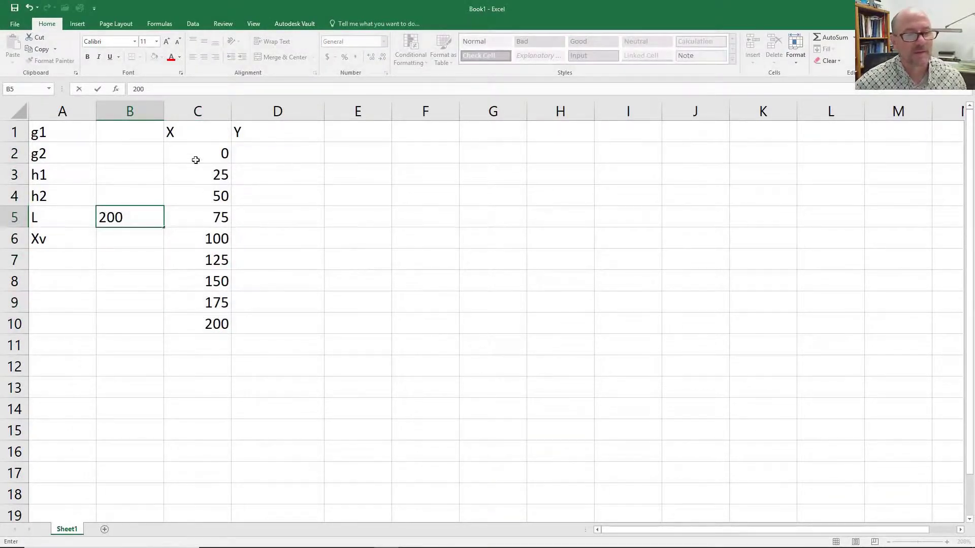
{"action": "left_click", "coordinate": [107, 131]}
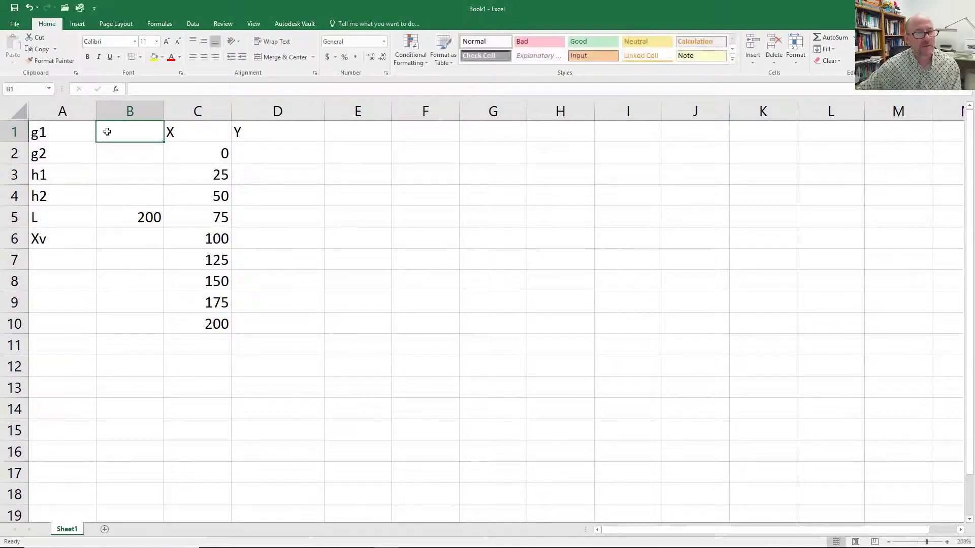
{"action": "type", "text": ".055"}
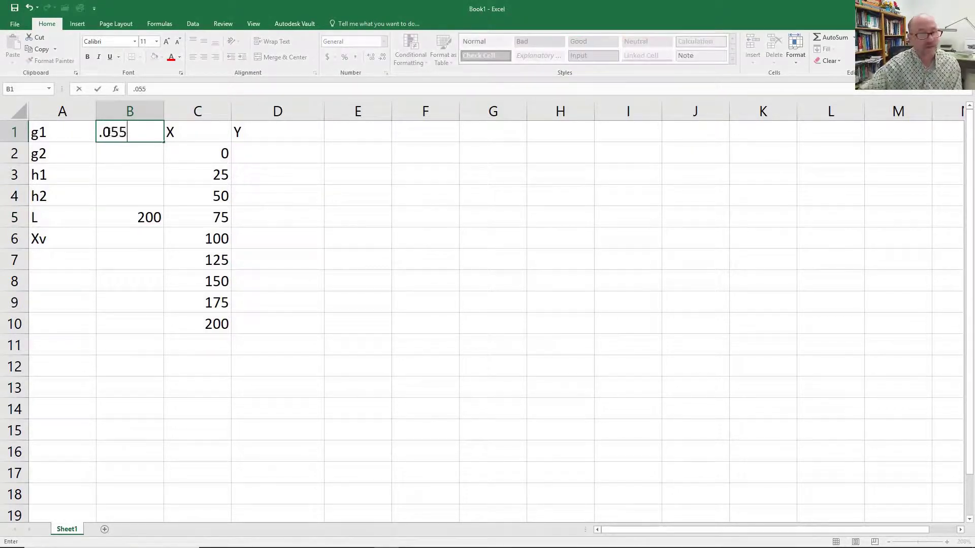
{"action": "left_click", "coordinate": [119, 154]}
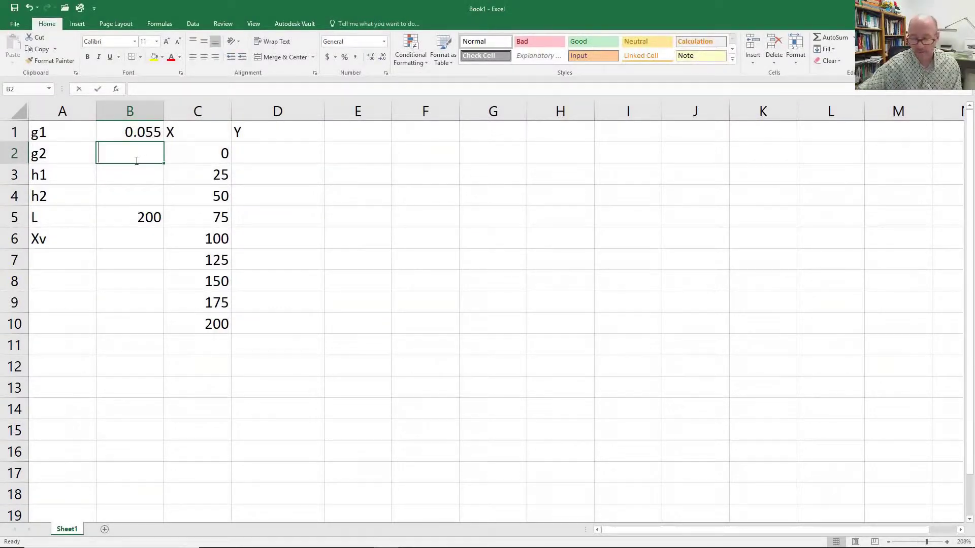
{"action": "type", "text": "-.045"}
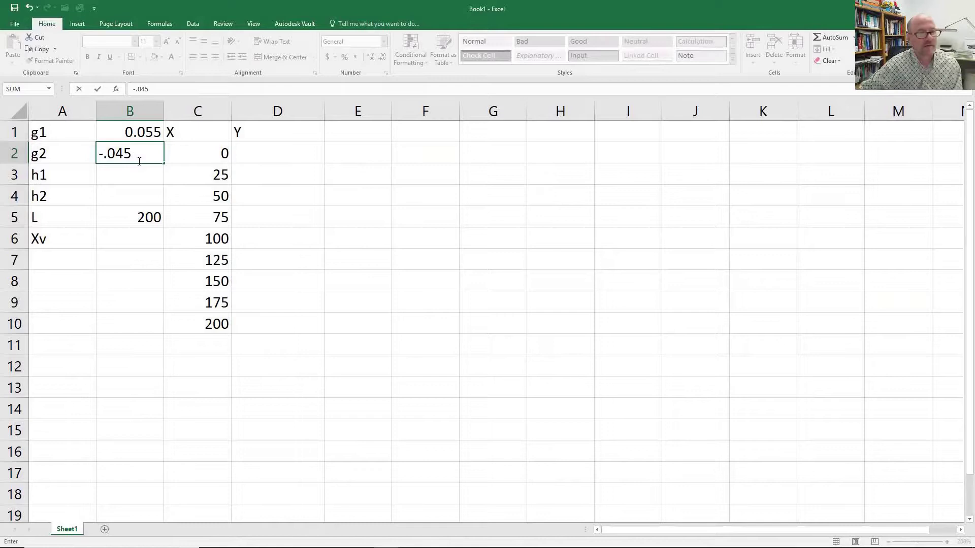
{"action": "key", "text": "Return"}
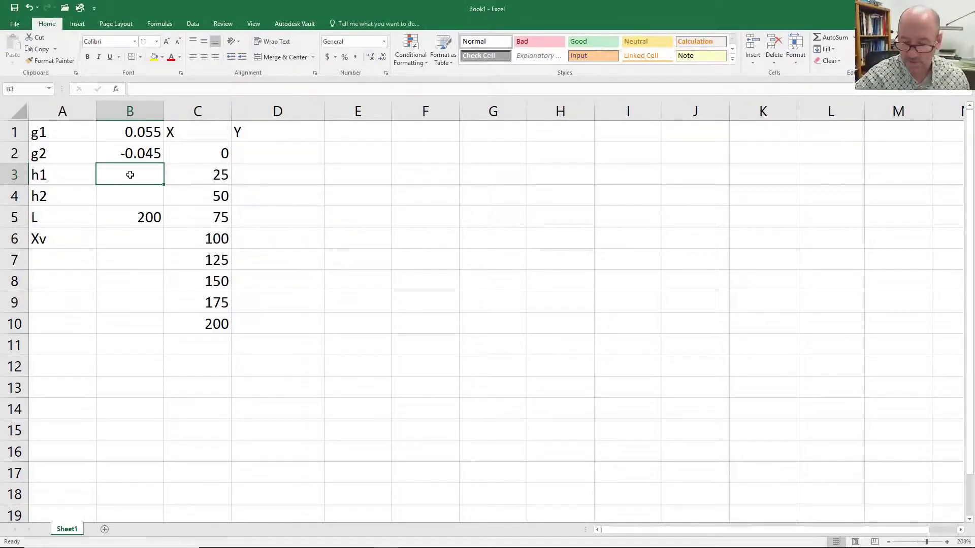
{"action": "type", "text": "56"}
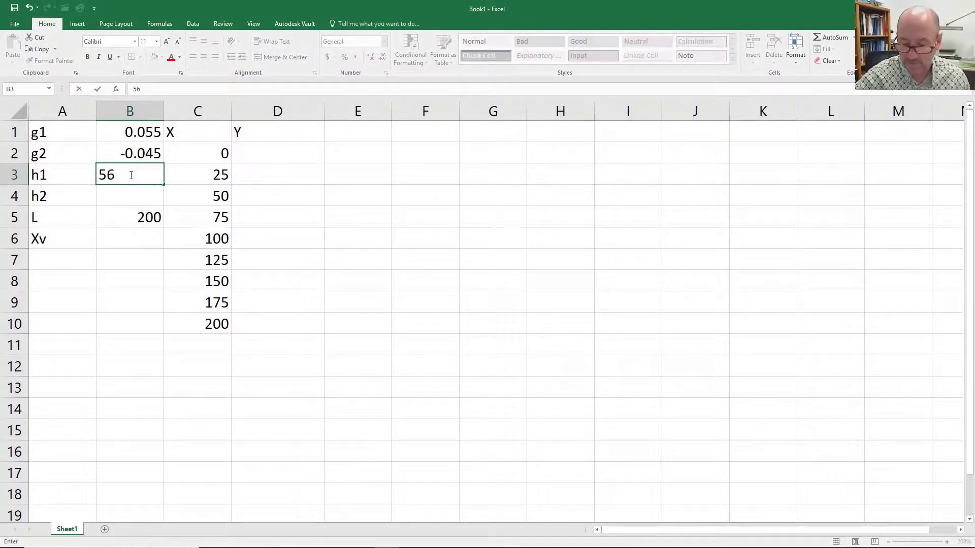
{"action": "type", "text": "55"}
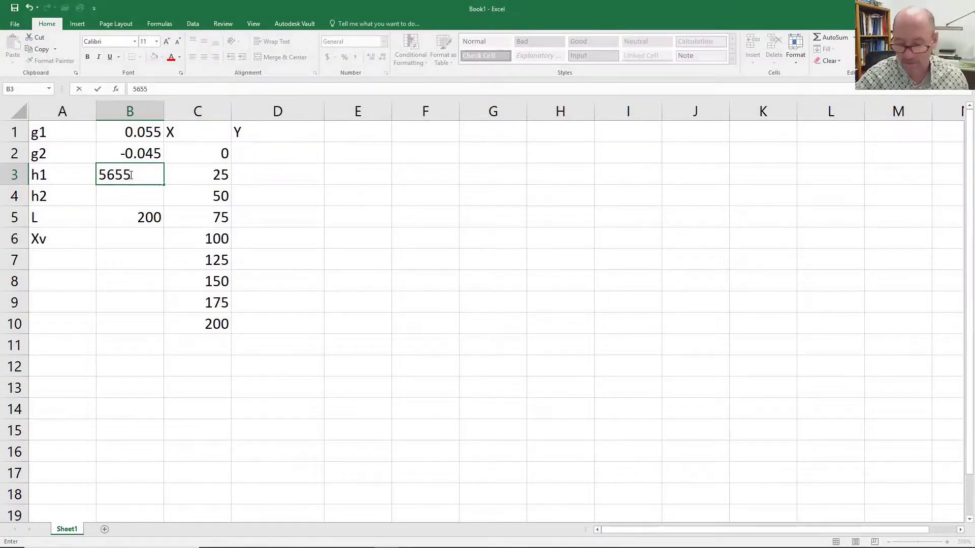
{"action": "key", "text": "Return"}
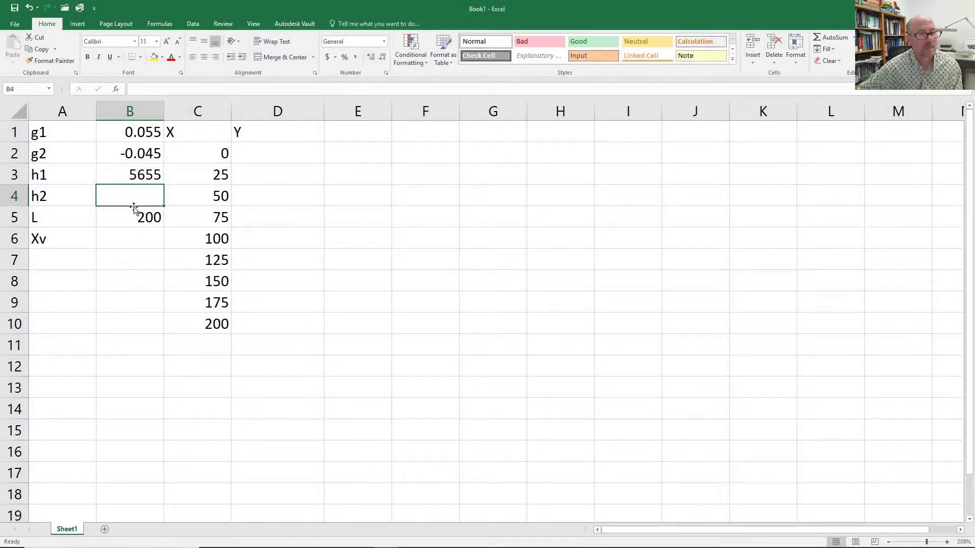
Link h2 in B4 to the final elevation with the formula =D10.
{"action": "type", "text": "="}
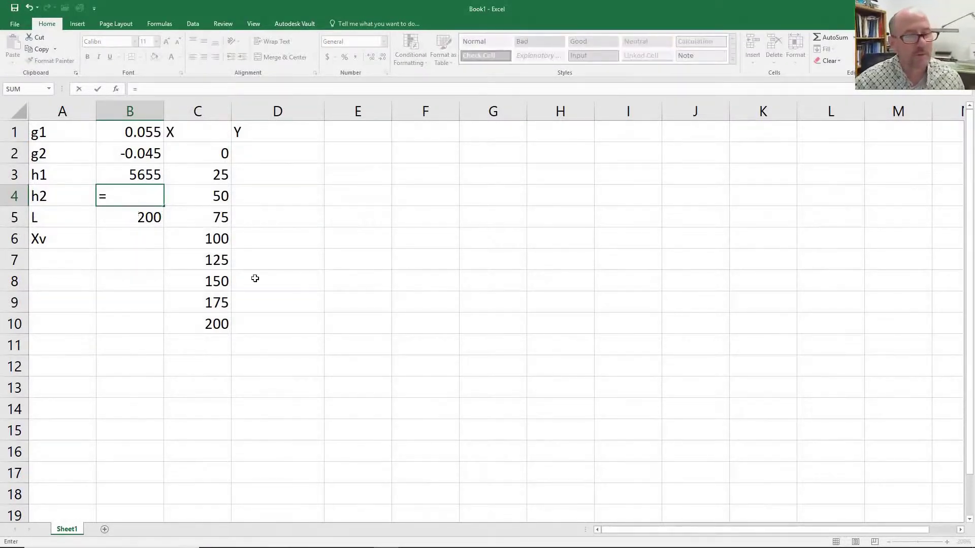
{"action": "left_click", "coordinate": [265, 322]}
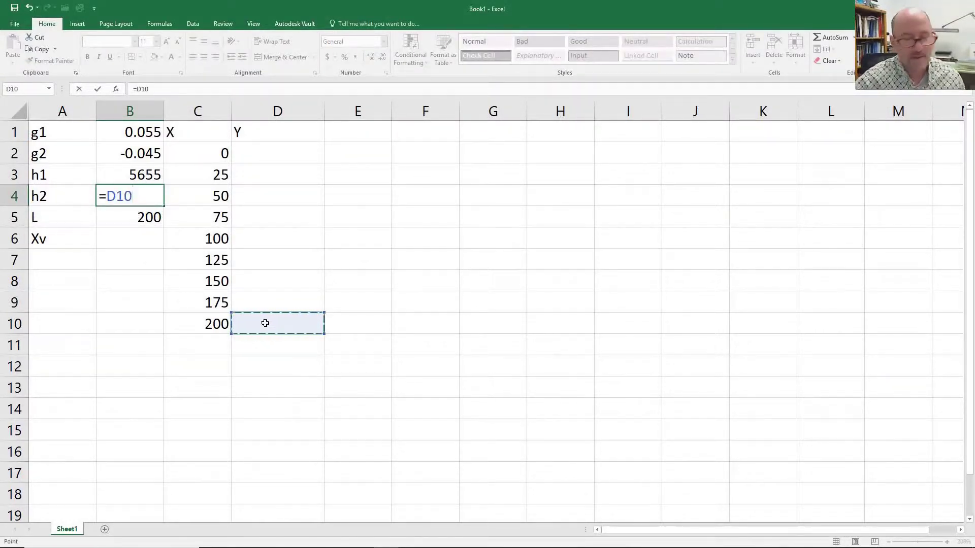
{"action": "key", "text": "Return"}
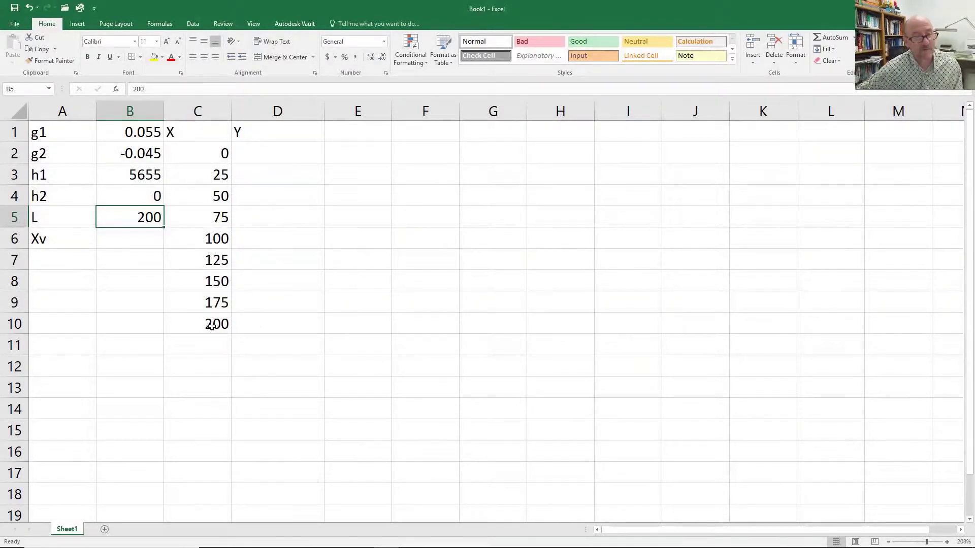
{"action": "left_click", "coordinate": [44, 242]}
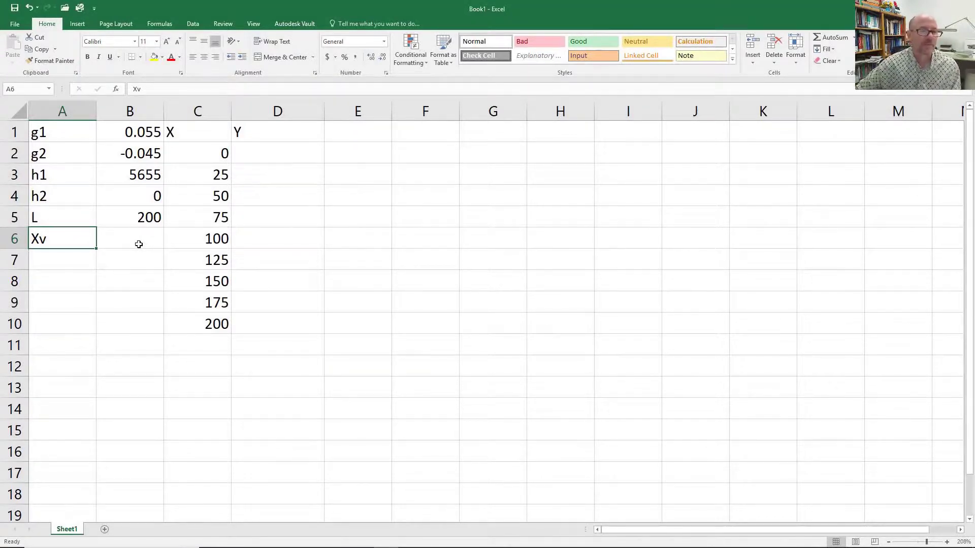
Begin D2's elevation formula with the coefficient =($B$2-$B$1)/(2*$B$5).
{"action": "left_click", "coordinate": [248, 155]}
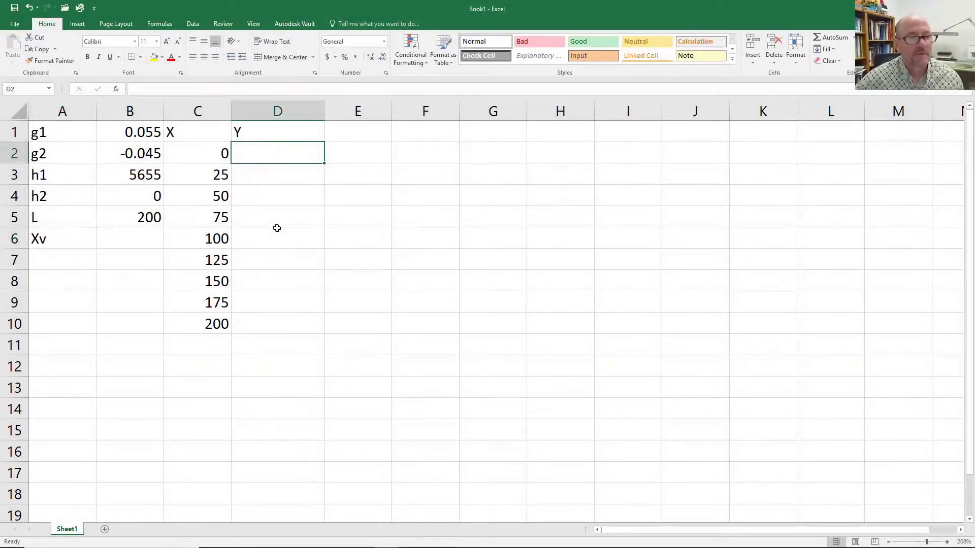
{"action": "type", "text": "="}
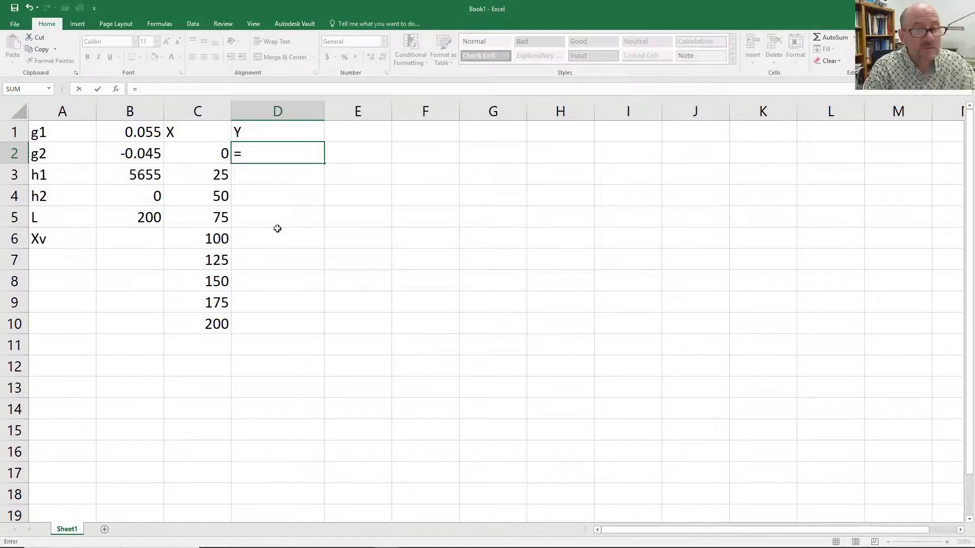
{"action": "type", "text": "("}
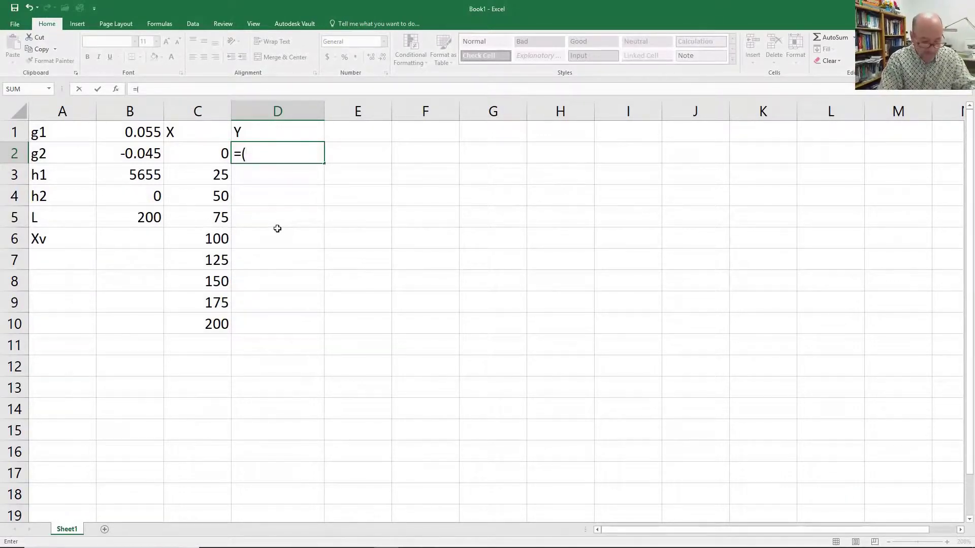
{"action": "left_click", "coordinate": [131, 156]}
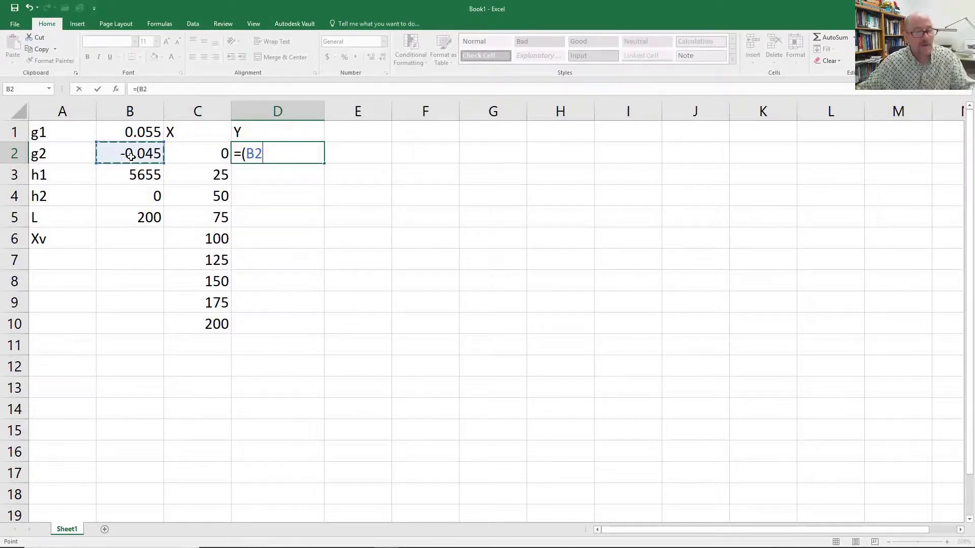
{"action": "key", "text": "F4"}
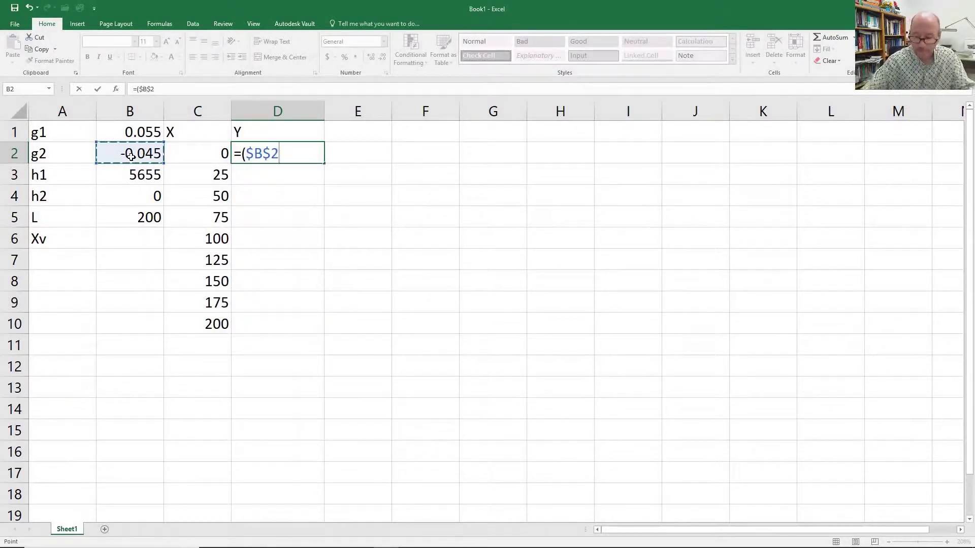
{"action": "type", "text": "-"}
{"action": "left_click", "coordinate": [136, 134]}
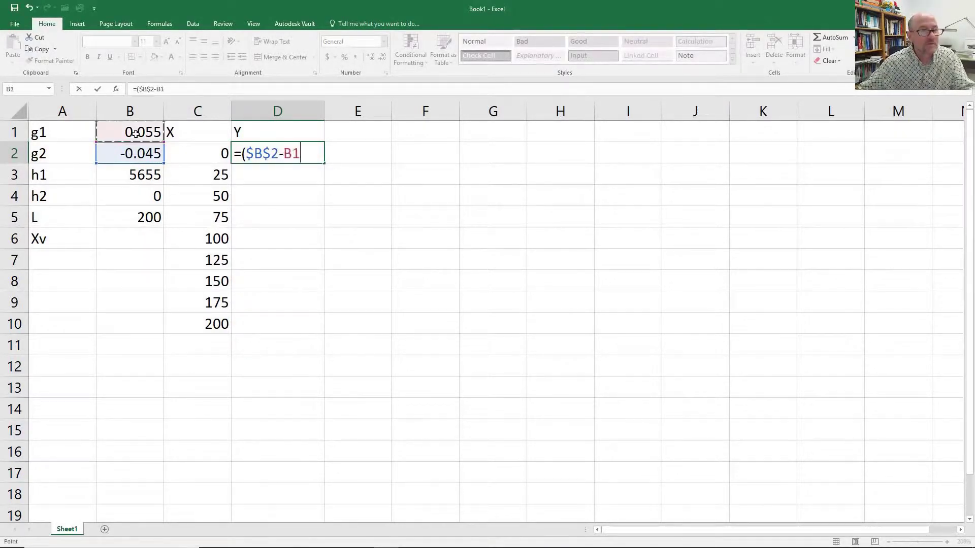
{"action": "key", "text": "F4"}
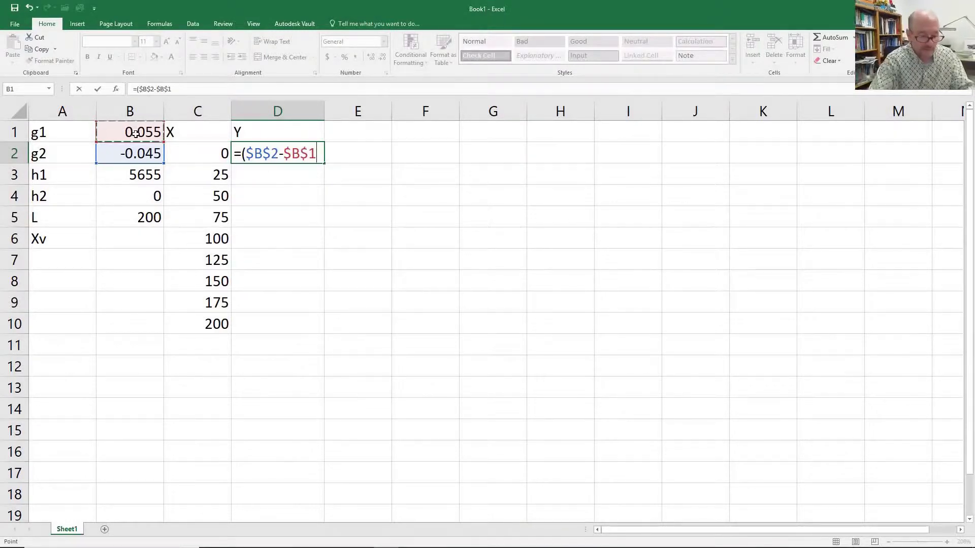
{"action": "type", "text": ")"}
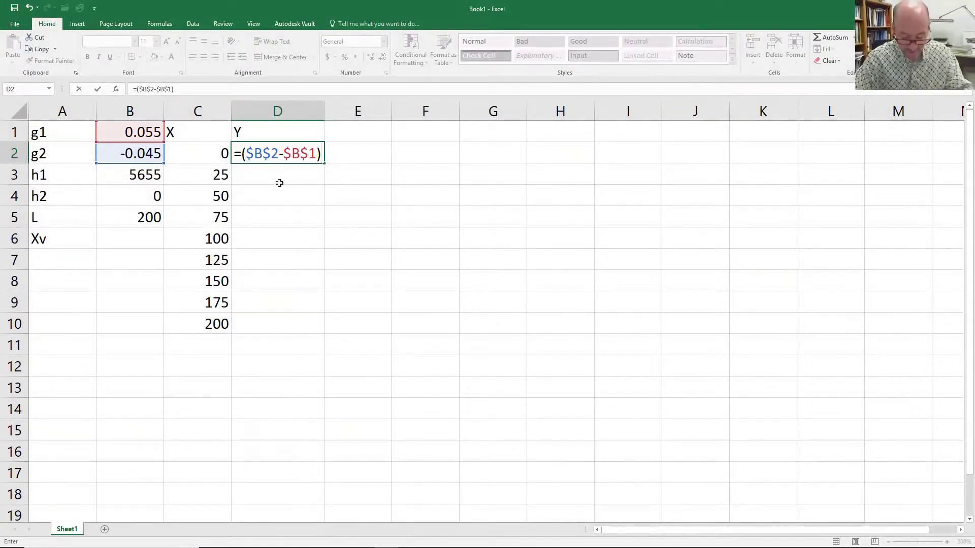
{"action": "type", "text": "/2*"}
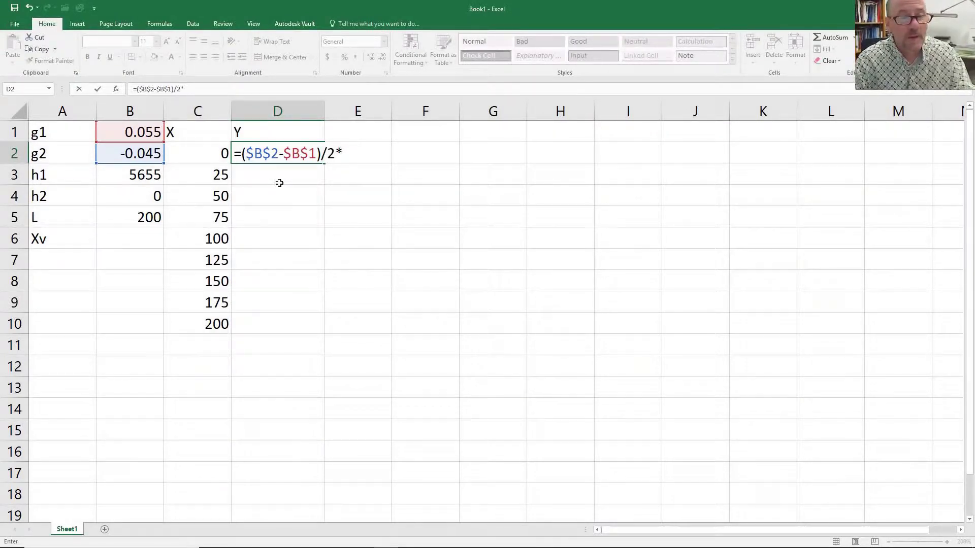
{"action": "key", "text": "BackSpace"}
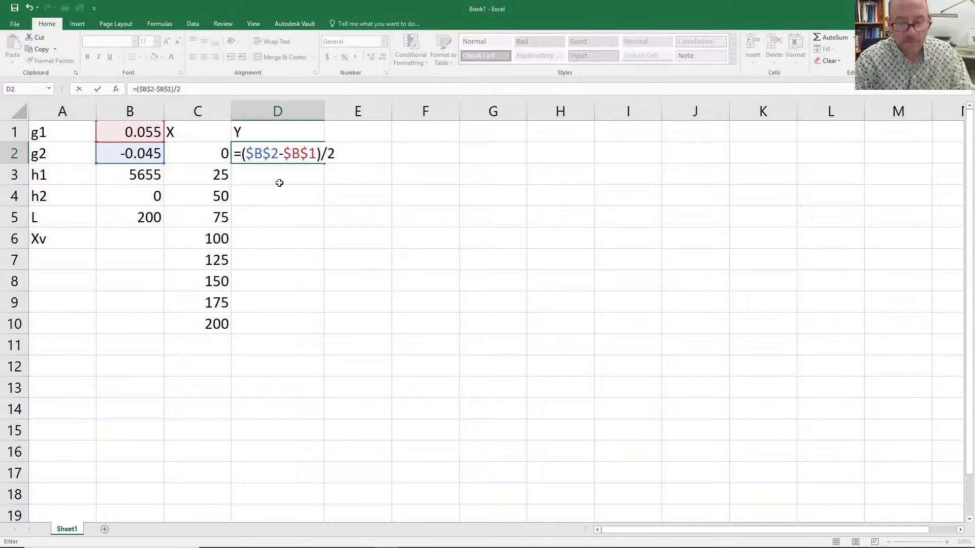
{"action": "type", "text": "/"}
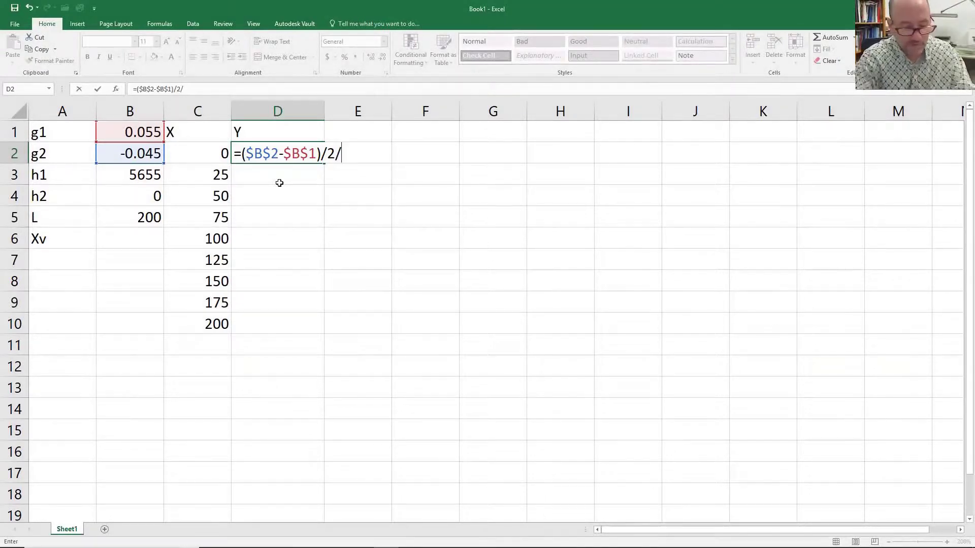
{"action": "type", "text": "L"}
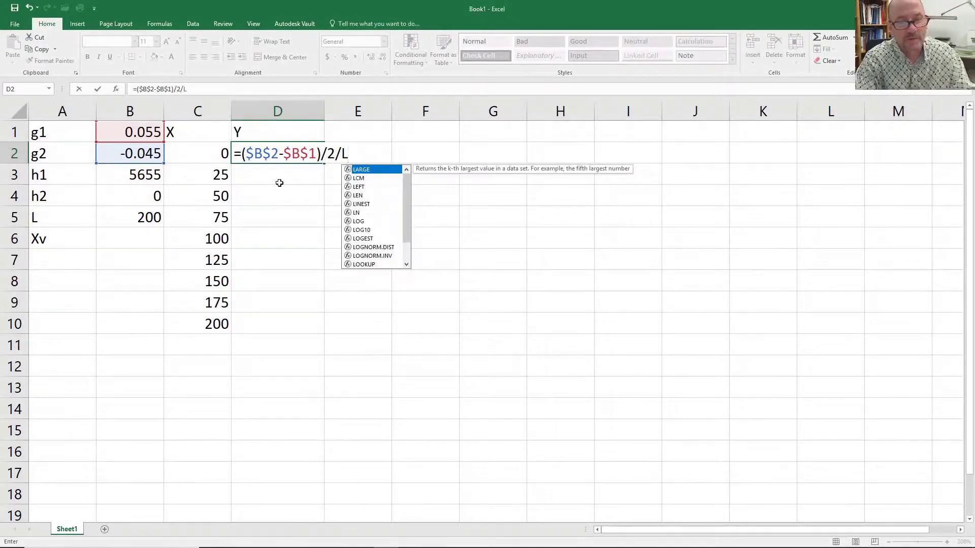
{"action": "key", "text": "BackSpace"}
{"action": "left_click", "coordinate": [131, 215]}
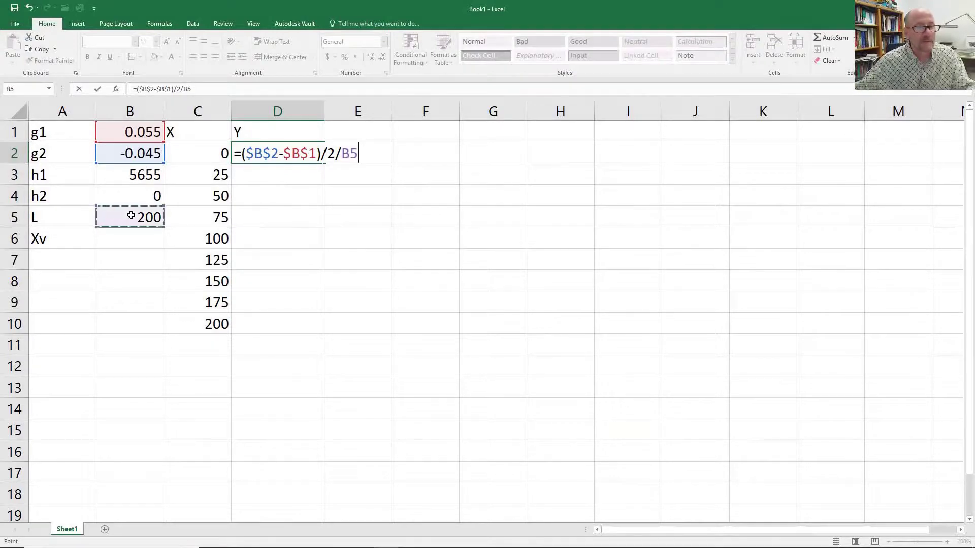
{"action": "key", "text": "F4"}
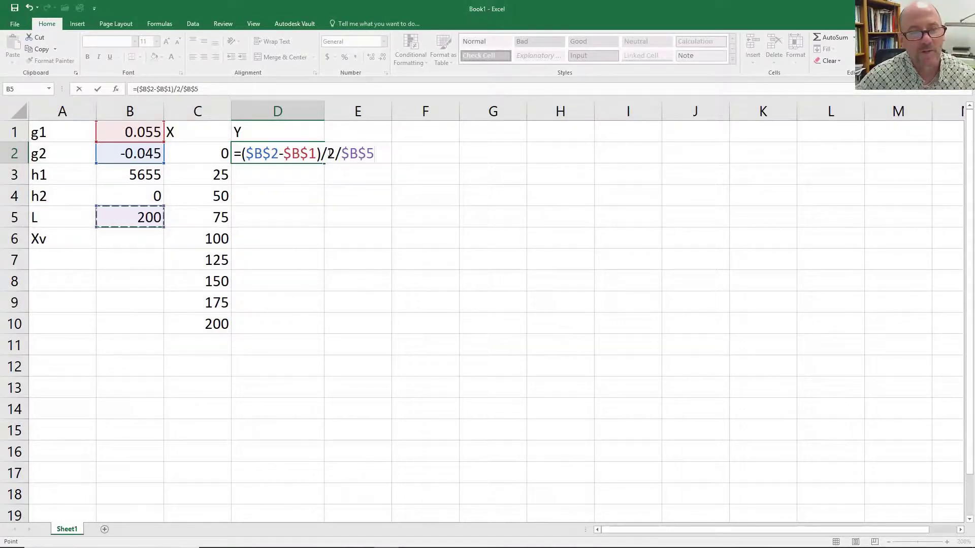
{"action": "left_click", "coordinate": [328, 154]}
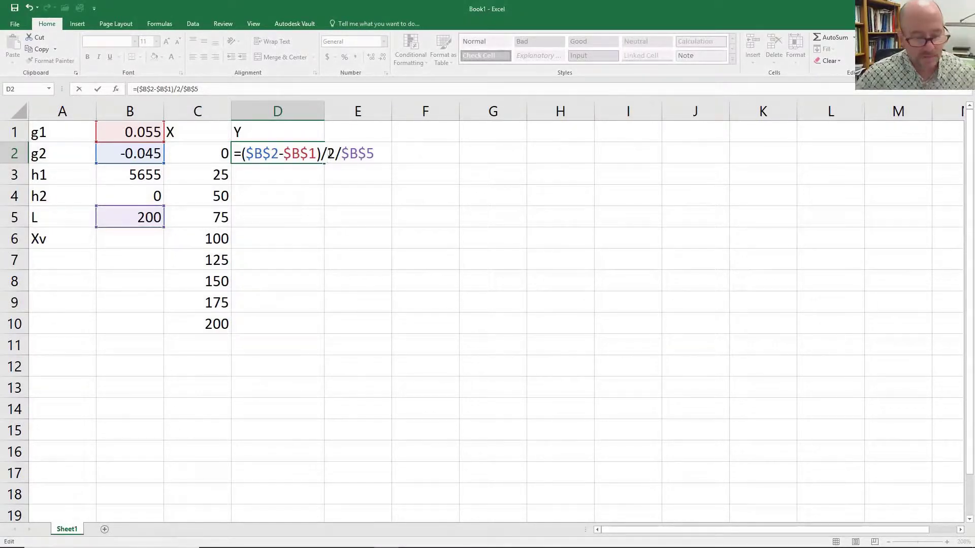
{"action": "type", "text": "(2"}
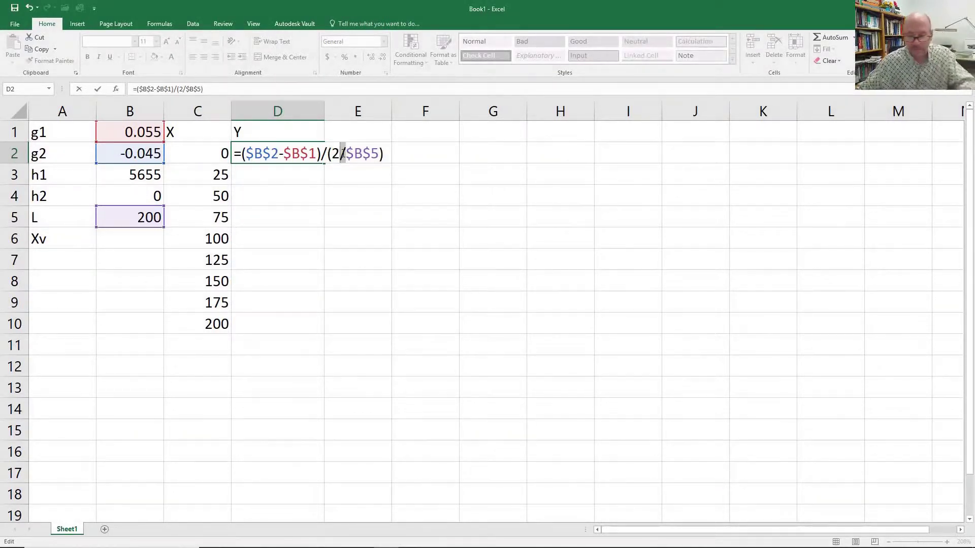
{"action": "type", "text": "*"}
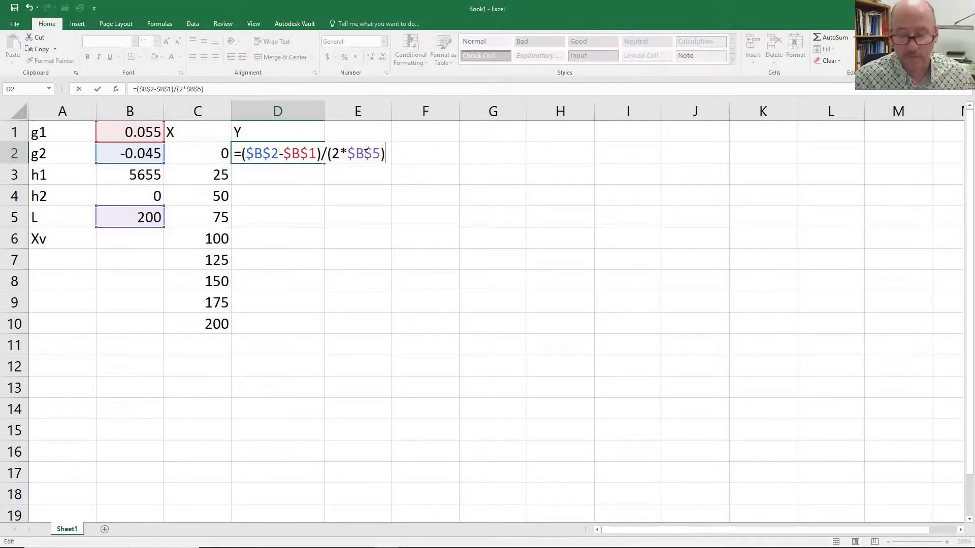
Complete it as *C2^2+$B$1*C2+$B$3 and copy the formula down to D10.
{"action": "type", "text": "*"}
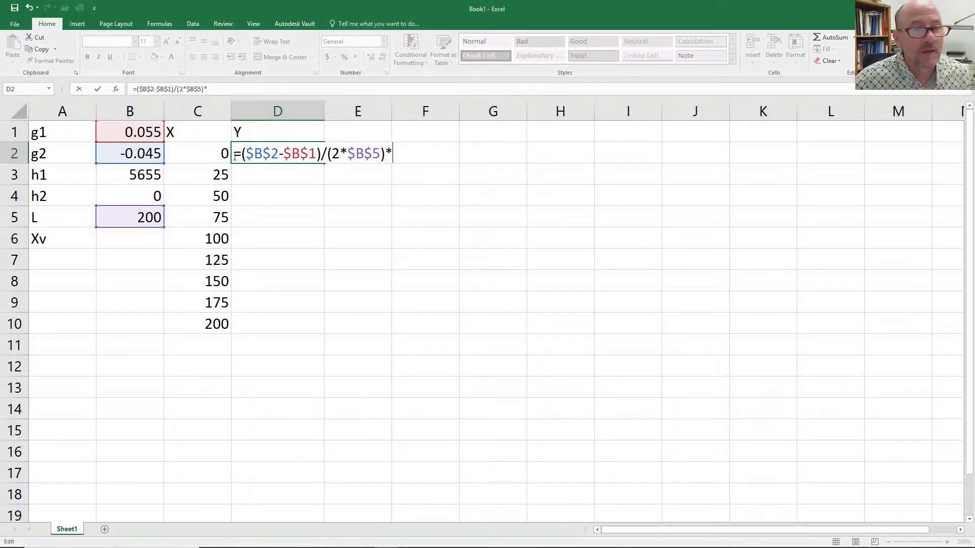
{"action": "left_click", "coordinate": [194, 155]}
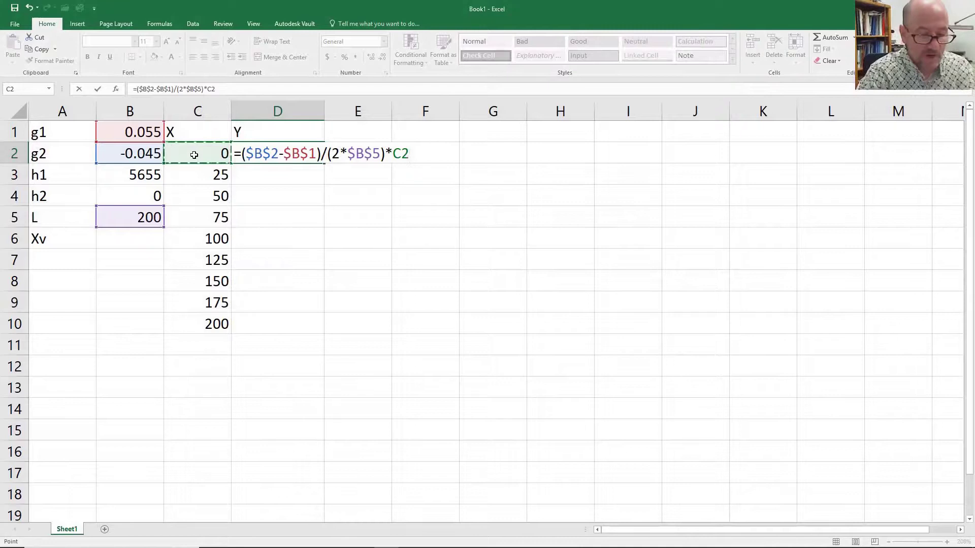
{"action": "type", "text": "^2"}
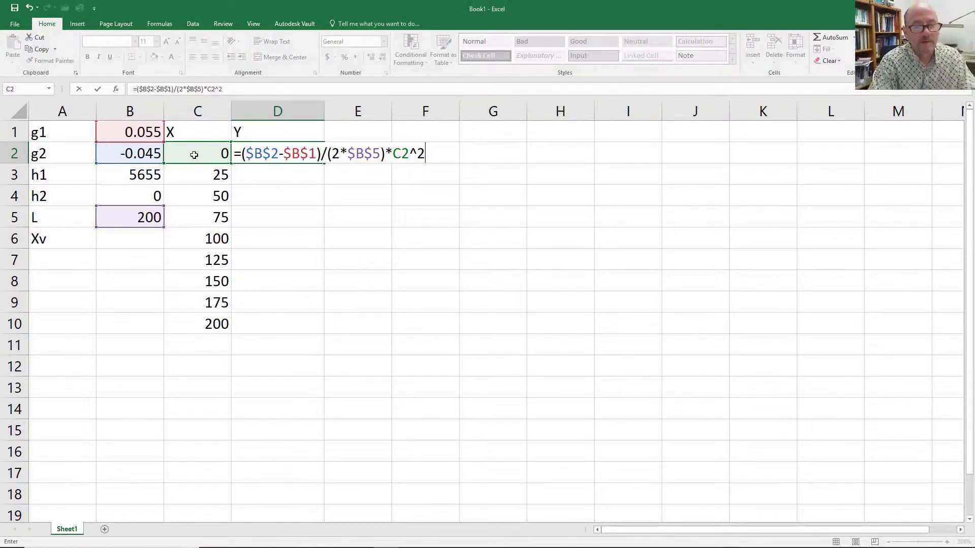
{"action": "type", "text": "+"}
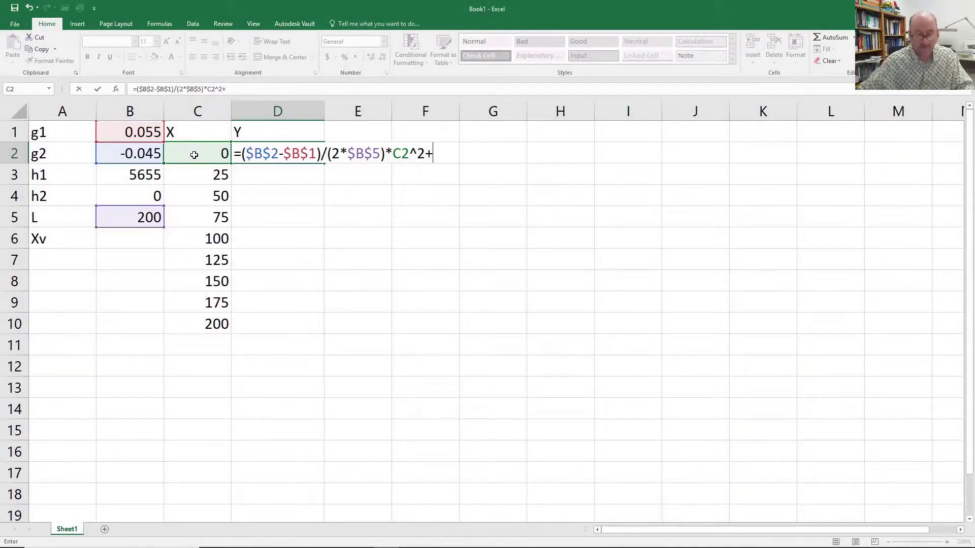
{"action": "left_click", "coordinate": [133, 133]}
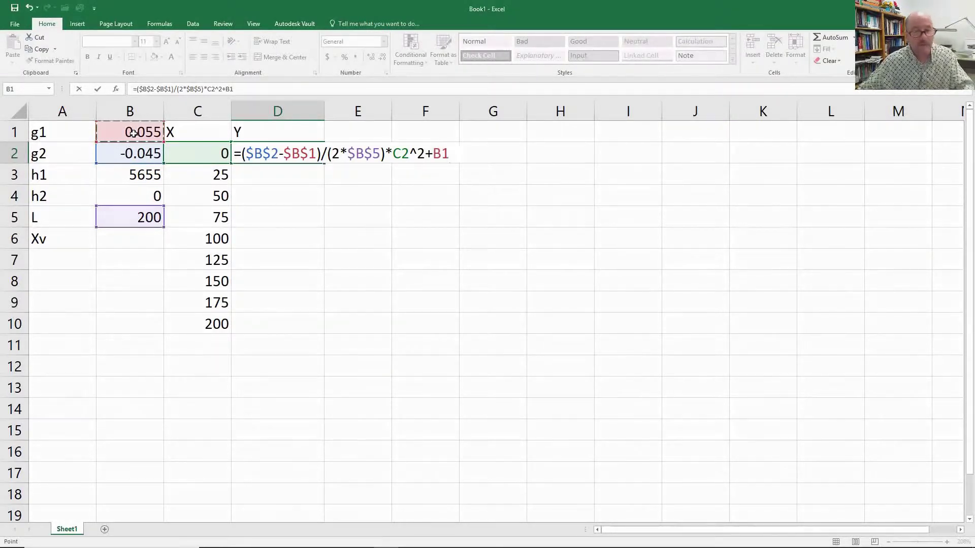
{"action": "key", "text": "F4"}
{"action": "type", "text": "*"}
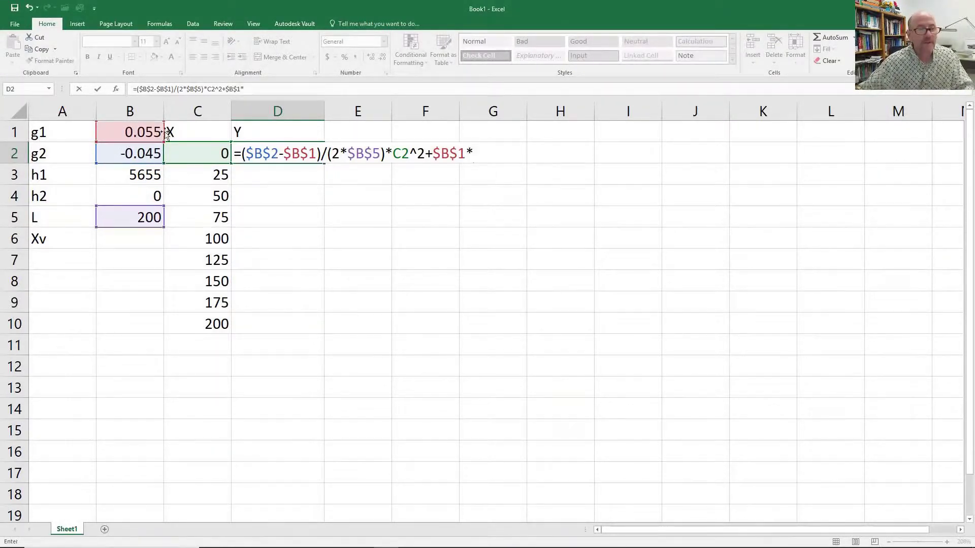
{"action": "left_click", "coordinate": [192, 146]}
{"action": "type", "text": "+"}
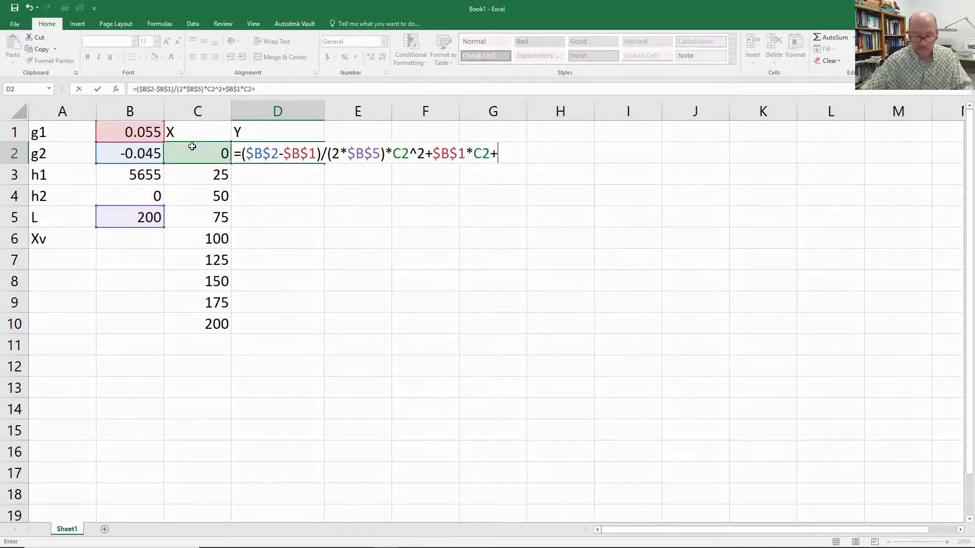
{"action": "left_click", "coordinate": [137, 178]}
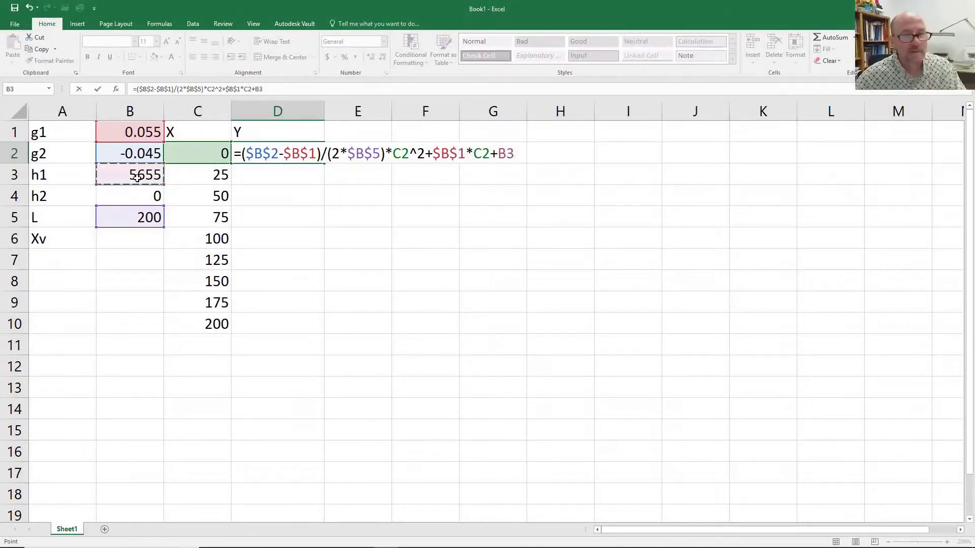
{"action": "key", "text": "F4"}
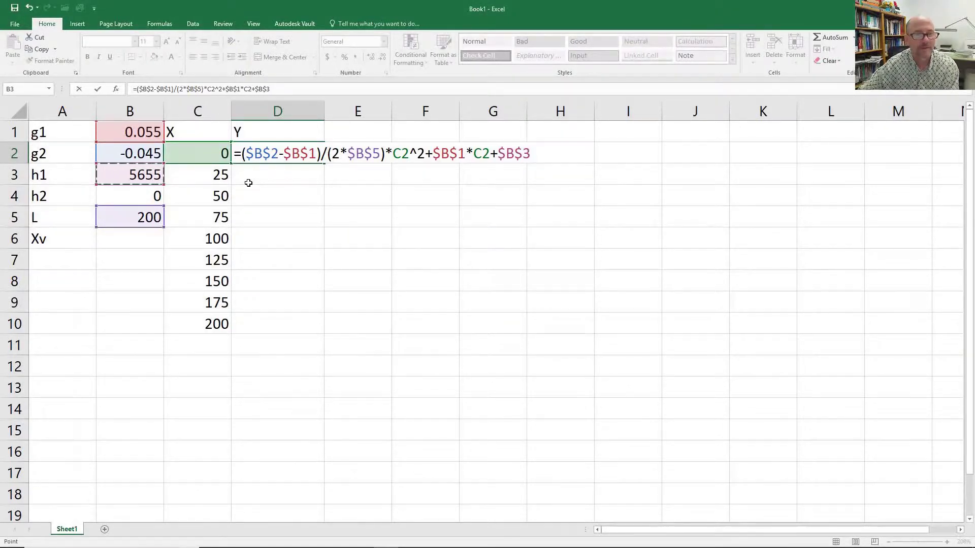
{"action": "key", "text": "Return"}
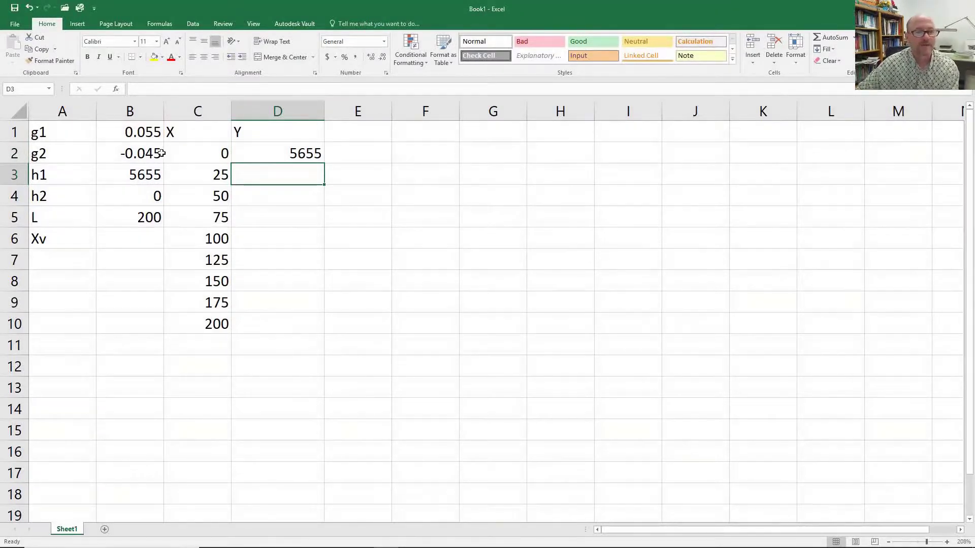
{"action": "left_click", "coordinate": [282, 158]}
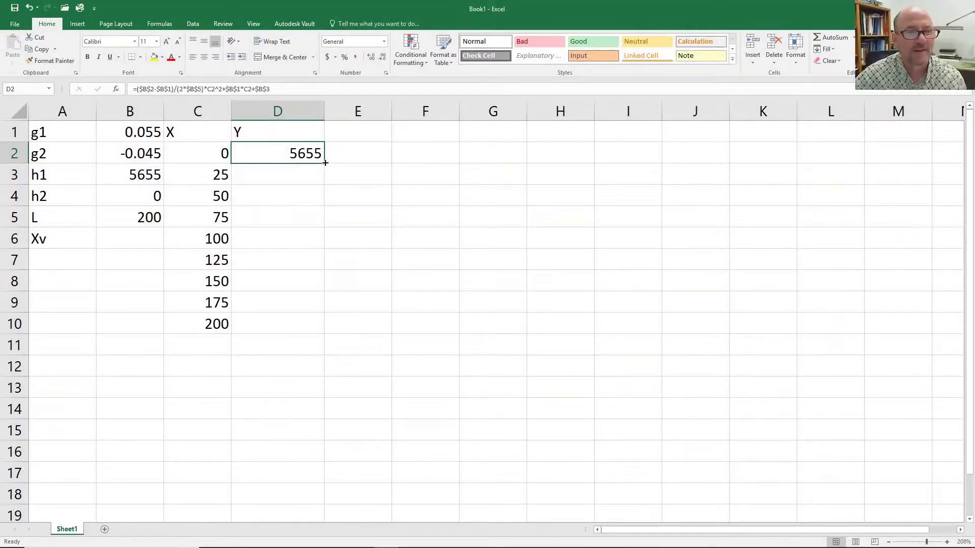
{"action": "left_click_drag", "start_coordinate": [324, 163], "coordinate": [322, 330]}
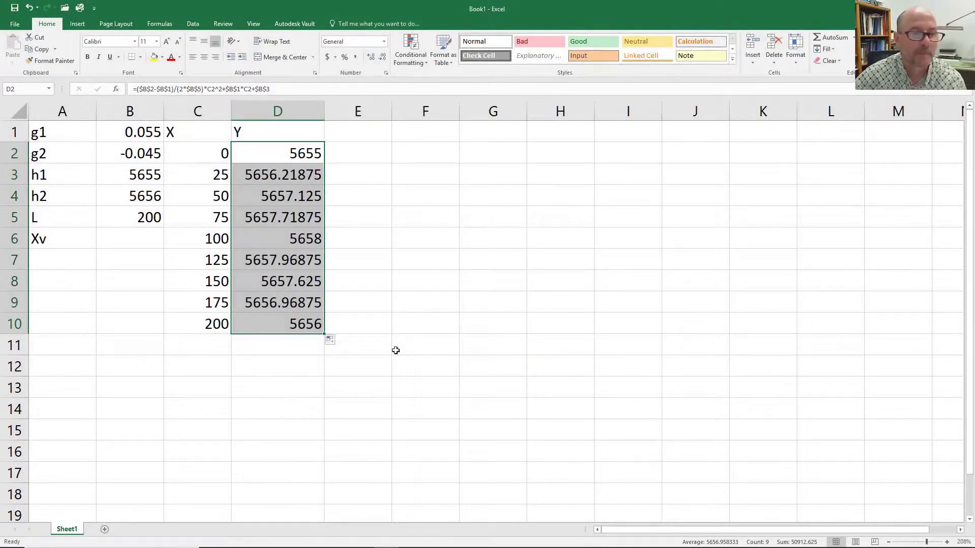
In B6 start the Xv formula with the numerator =-$B$1*$B$5.
{"action": "left_click", "coordinate": [128, 237]}
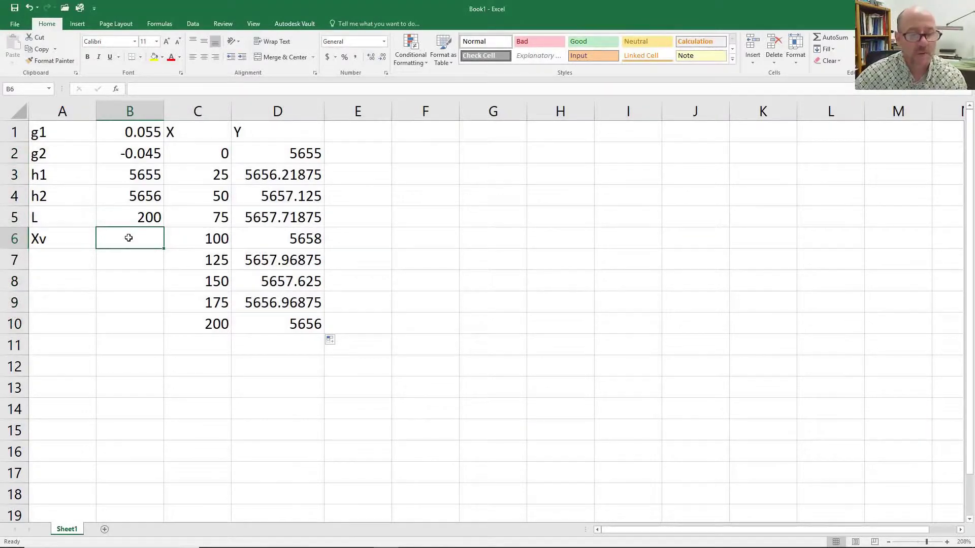
{"action": "type", "text": "="}
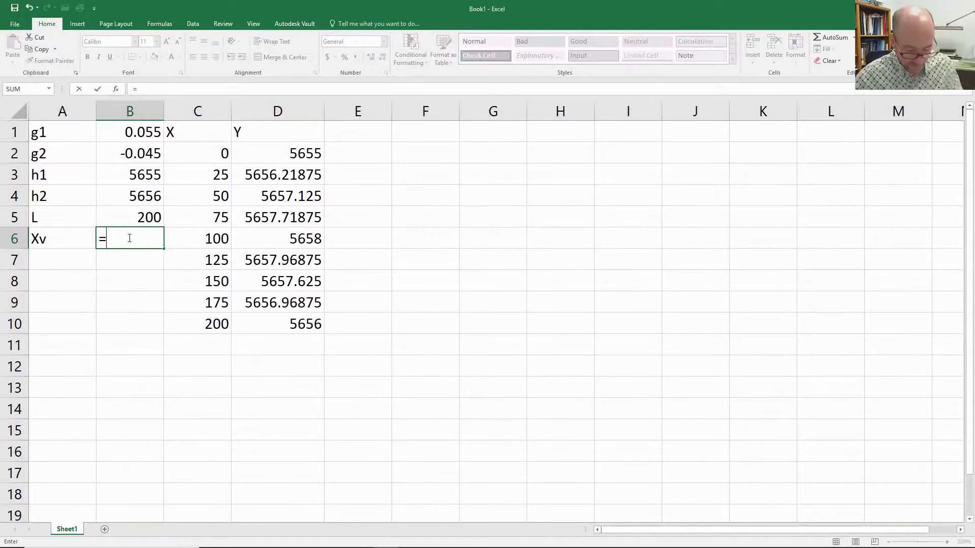
{"action": "type", "text": "-"}
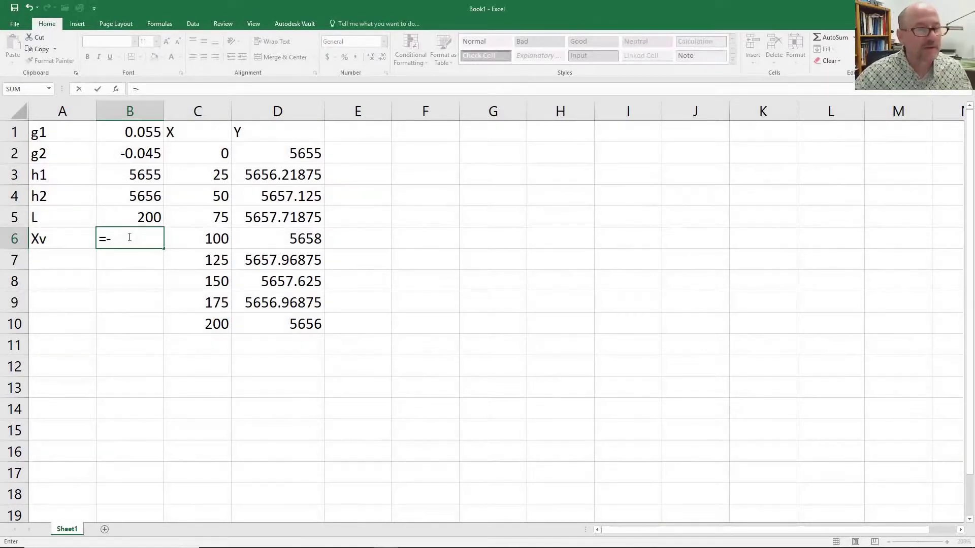
{"action": "left_click", "coordinate": [125, 134]}
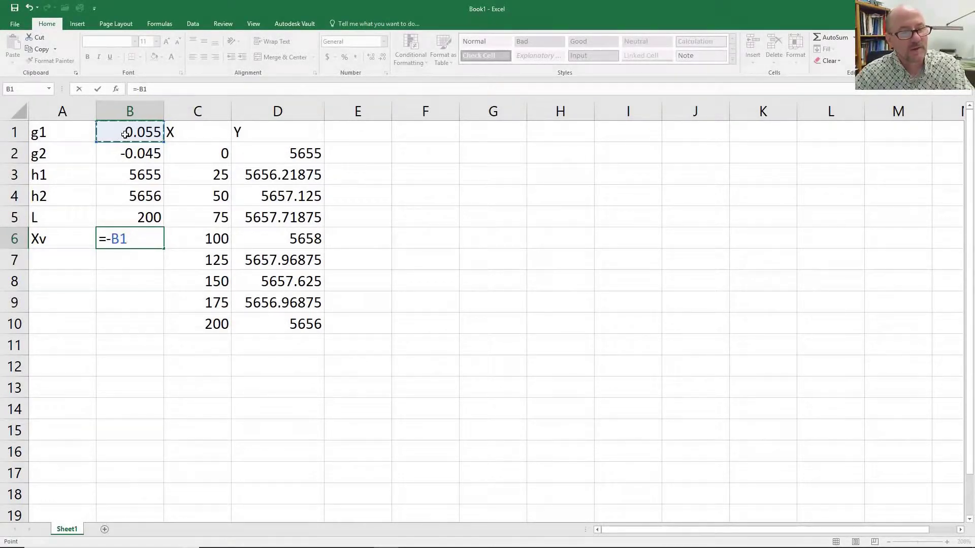
{"action": "key", "text": "F4"}
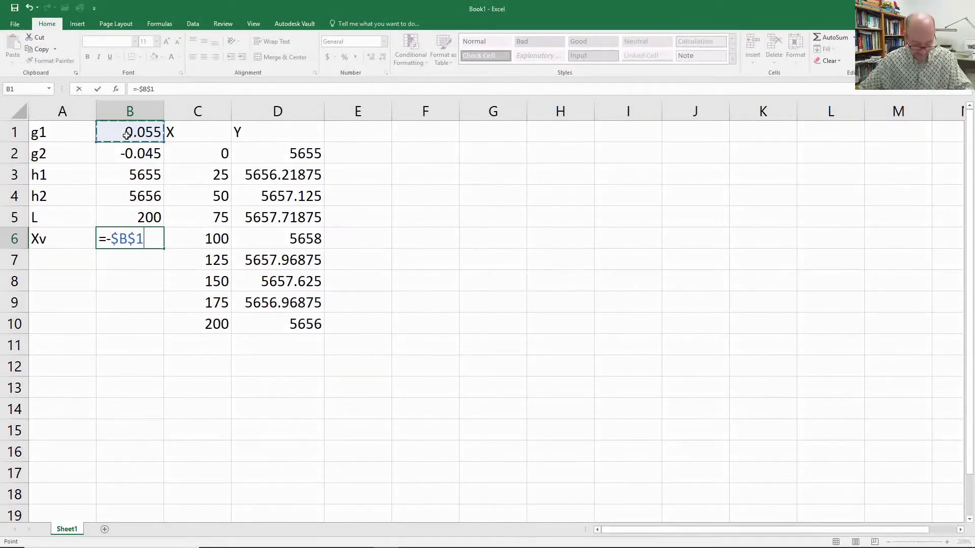
{"action": "left_click", "coordinate": [133, 212]}
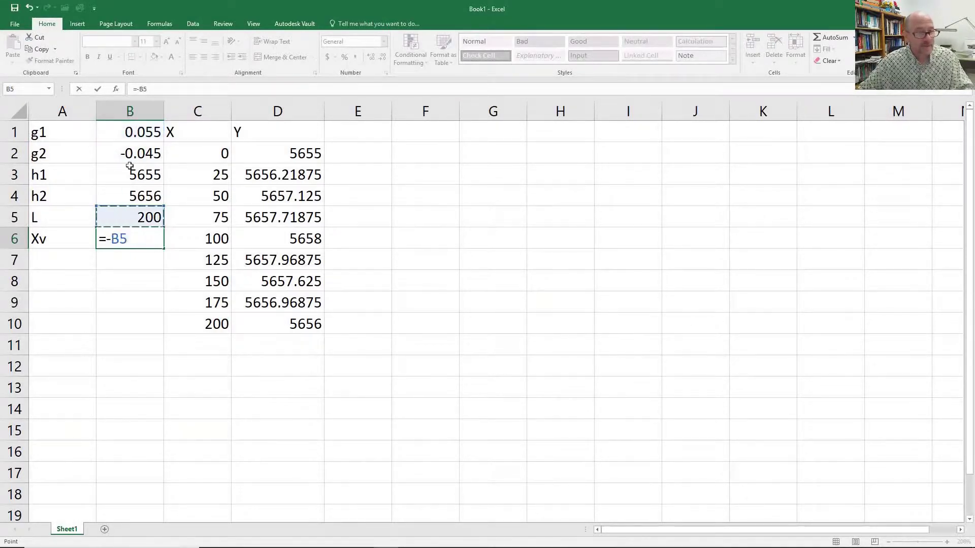
{"action": "left_click", "coordinate": [137, 133]}
{"action": "key", "text": "F4"}
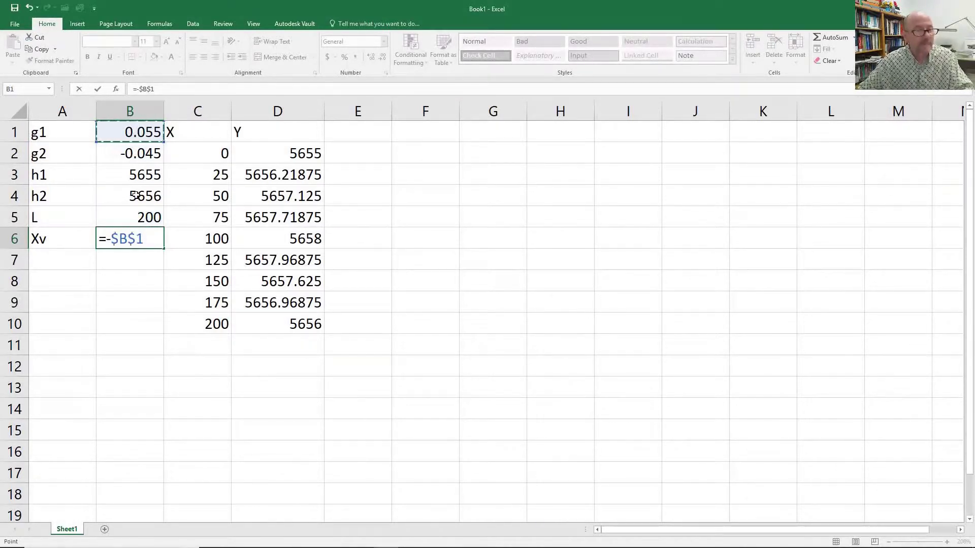
{"action": "type", "text": "*"}
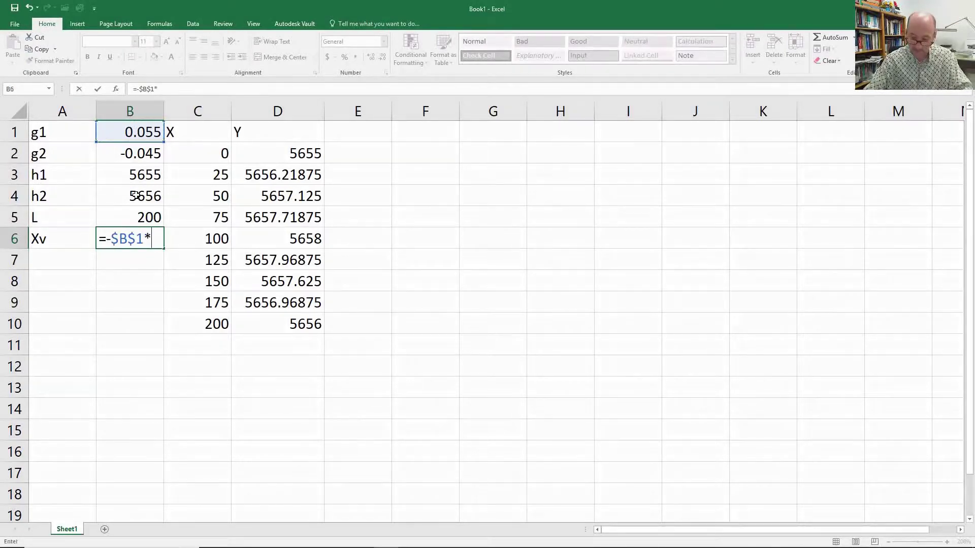
{"action": "left_click", "coordinate": [127, 219]}
{"action": "key", "text": "F4"}
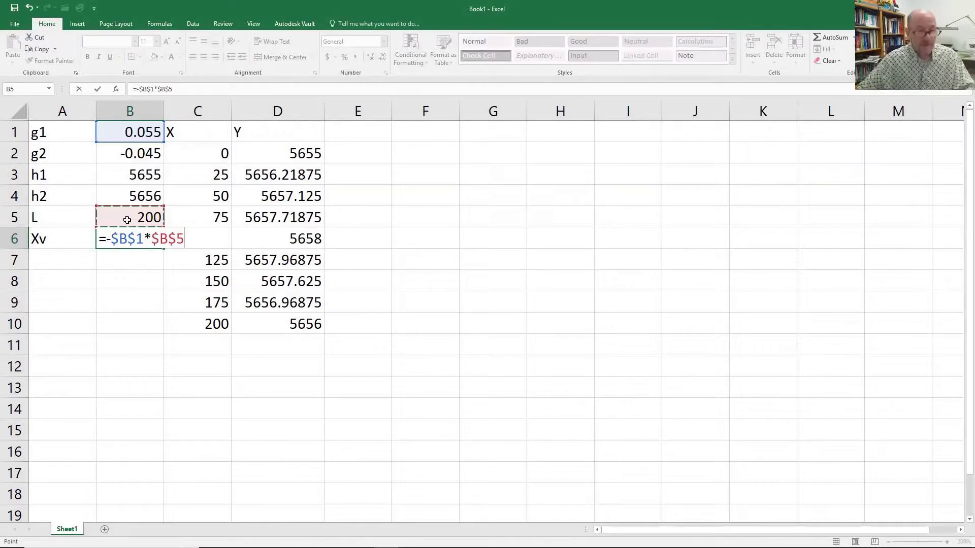
Divide by ($B$2-$B$1) and commit, giving a vertex station of 110.
{"action": "type", "text": "/("}
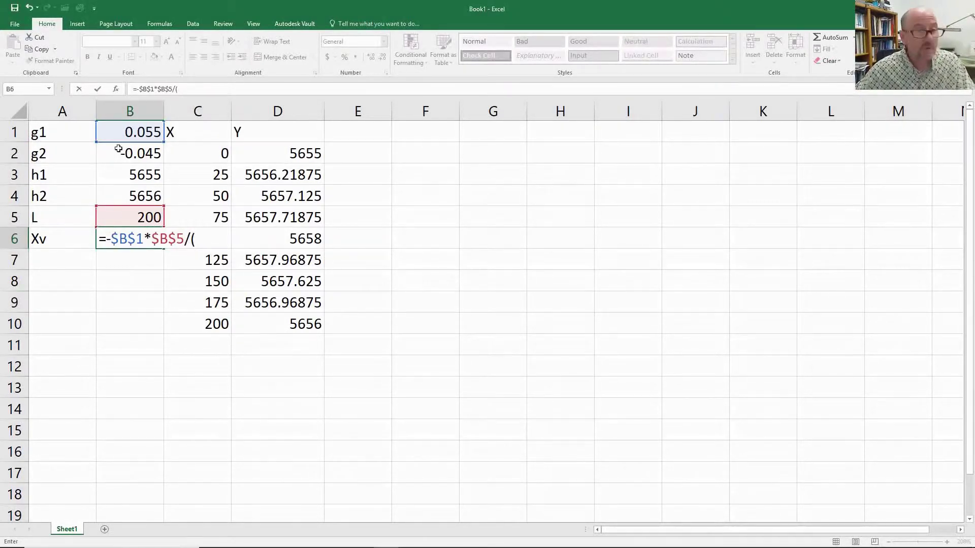
{"action": "left_click", "coordinate": [142, 155]}
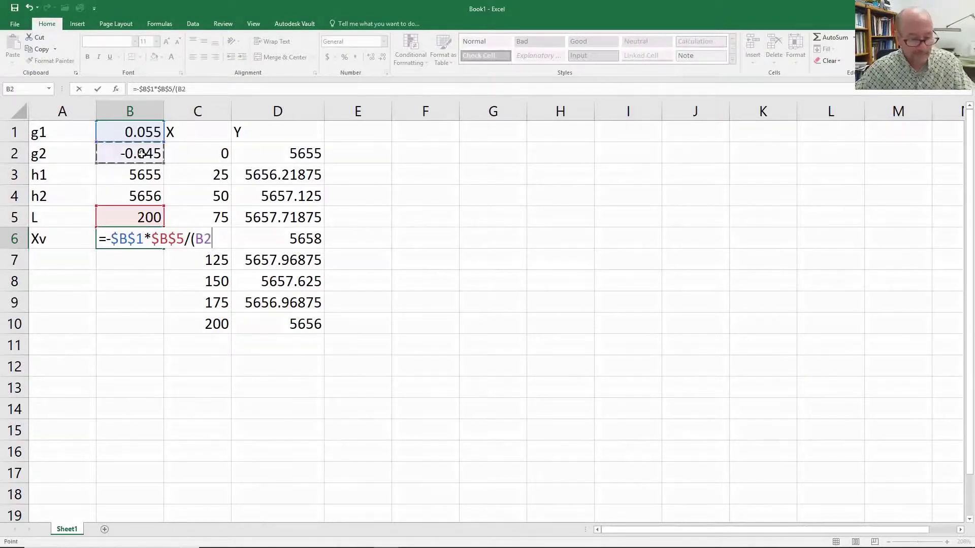
{"action": "key", "text": "F4"}
{"action": "type", "text": "-"}
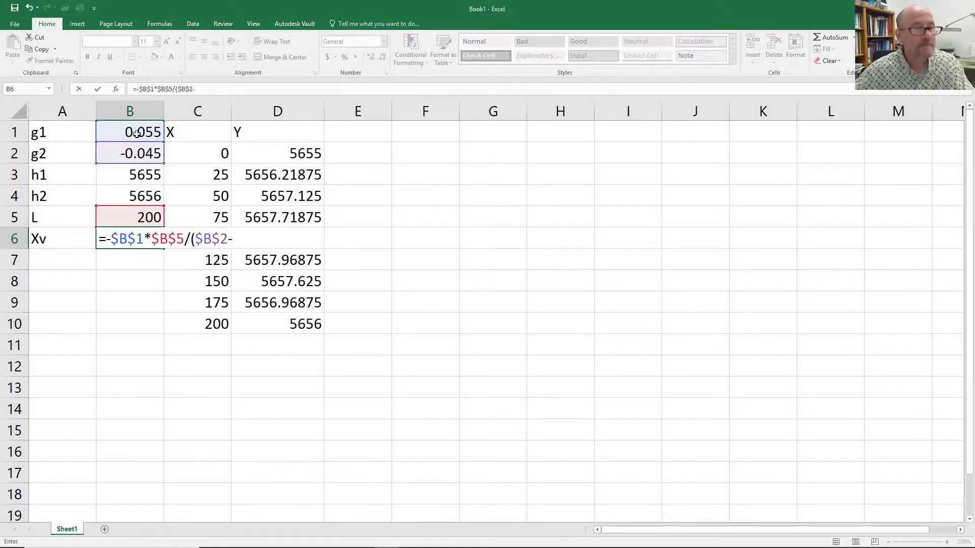
{"action": "left_click", "coordinate": [136, 133]}
{"action": "key", "text": "F4"}
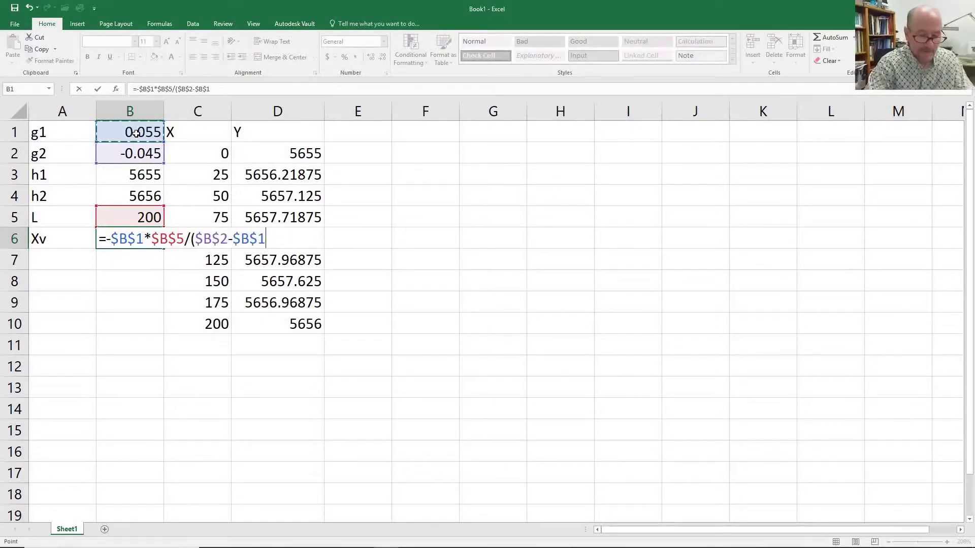
{"action": "type", "text": ")"}
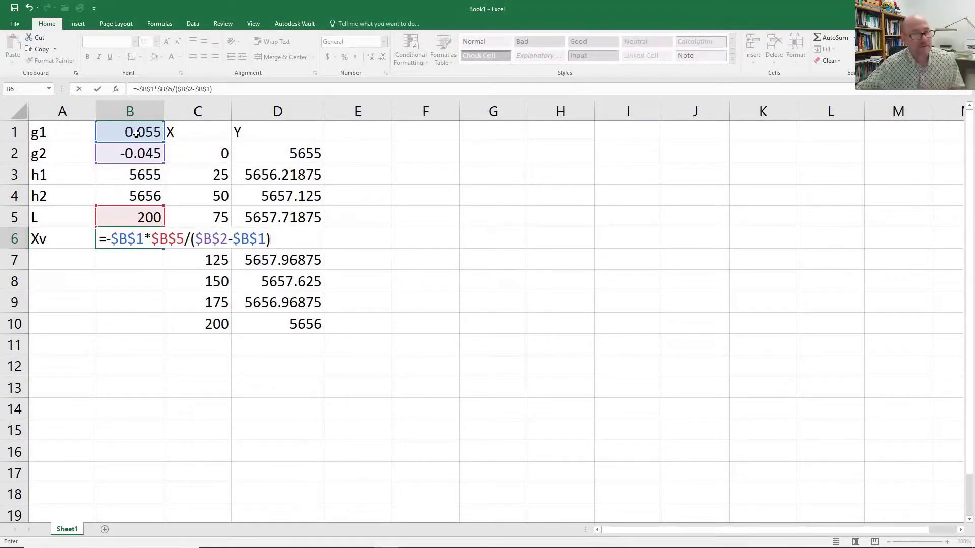
{"action": "key", "text": "Return"}
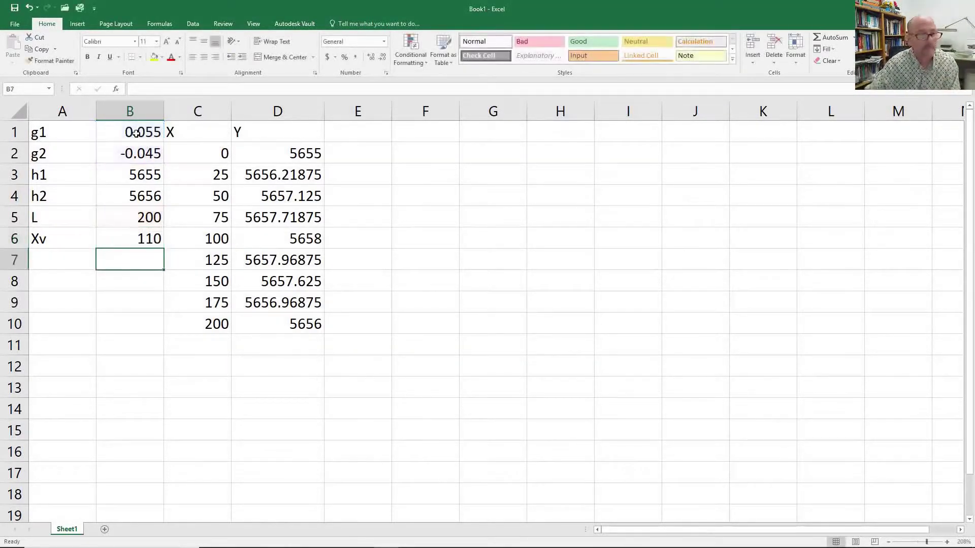
Copy station 110 into C11 and extend the elevation formula to D11, giving 5658.025.
{"action": "left_click", "coordinate": [134, 237]}
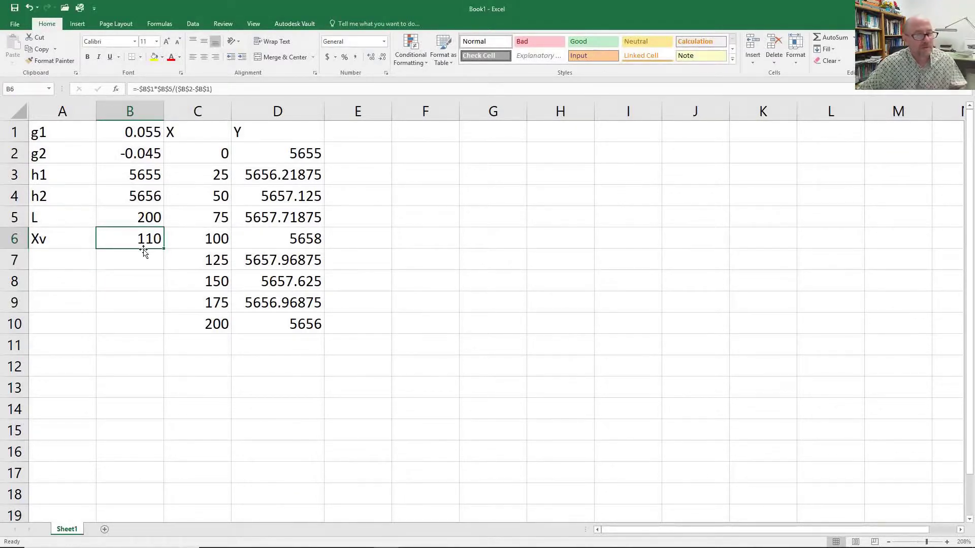
{"action": "left_click_drag", "start_coordinate": [146, 249], "coordinate": [196, 345]}
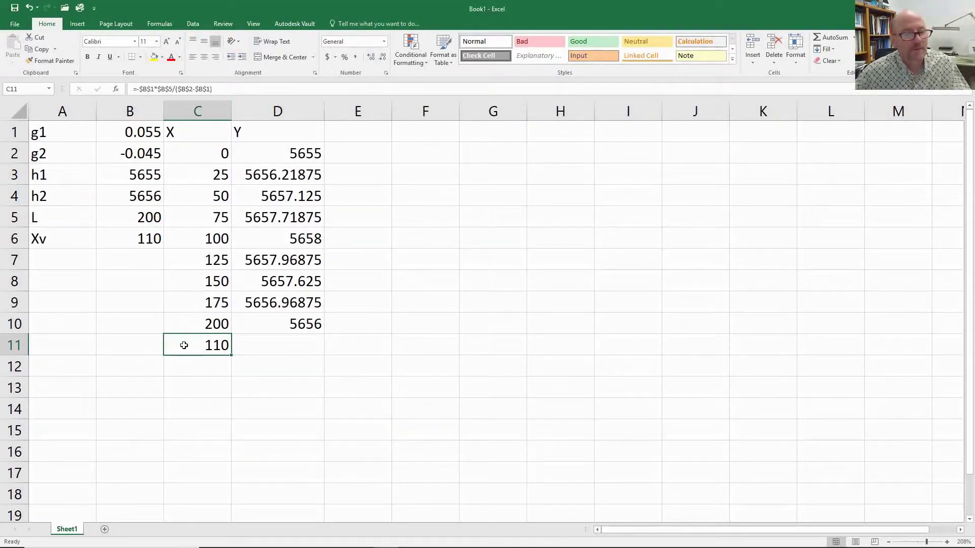
{"action": "left_click", "coordinate": [305, 324]}
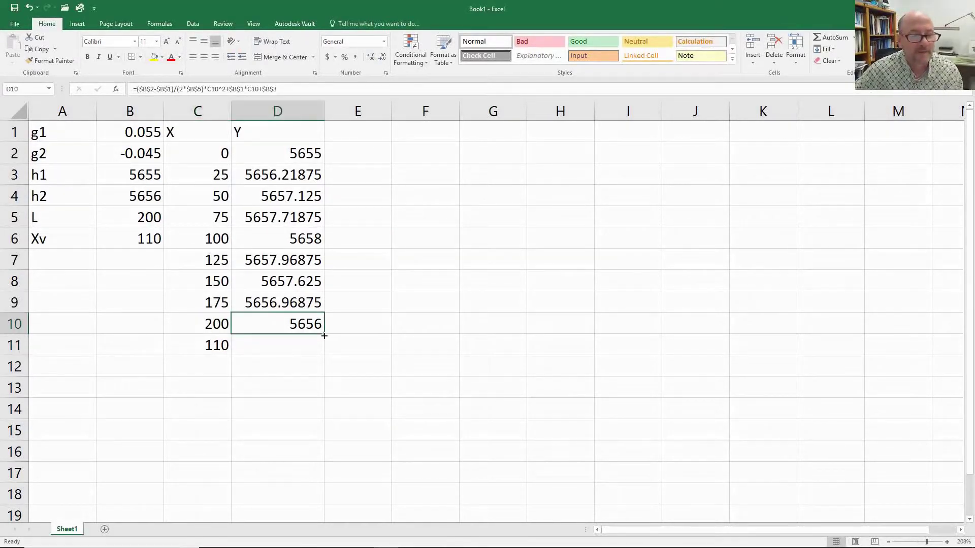
{"action": "left_click_drag", "start_coordinate": [324, 336], "coordinate": [324, 356]}
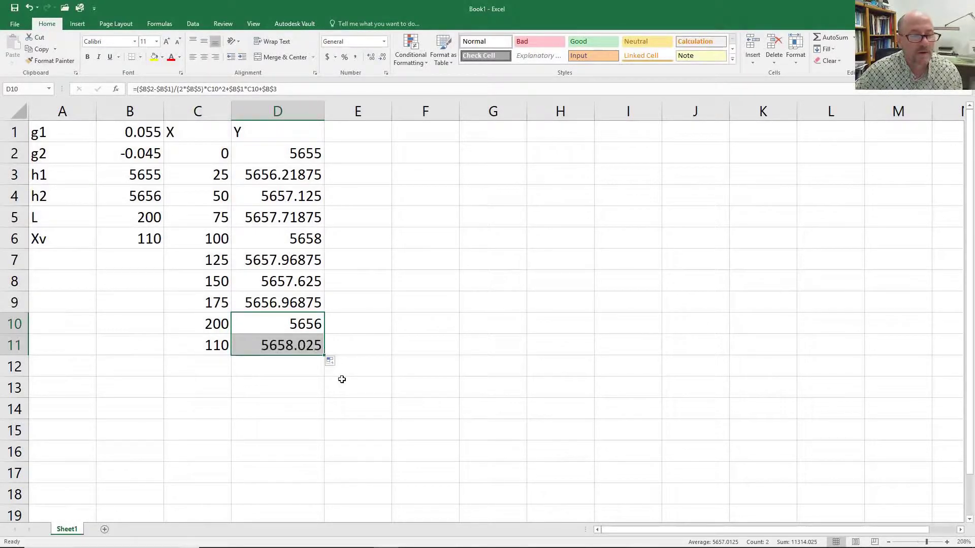
{"action": "left_click", "coordinate": [269, 352]}
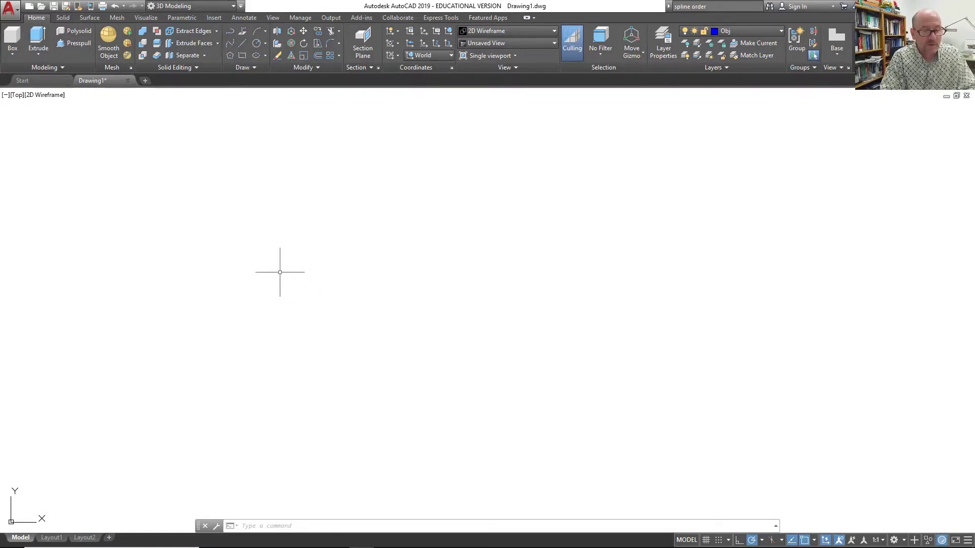
Draw the incoming grade line from 0,5655 to @-100,-5.5 and zoom to extents.
{"action": "type", "text": "l"}
{"action": "key", "text": "Return"}
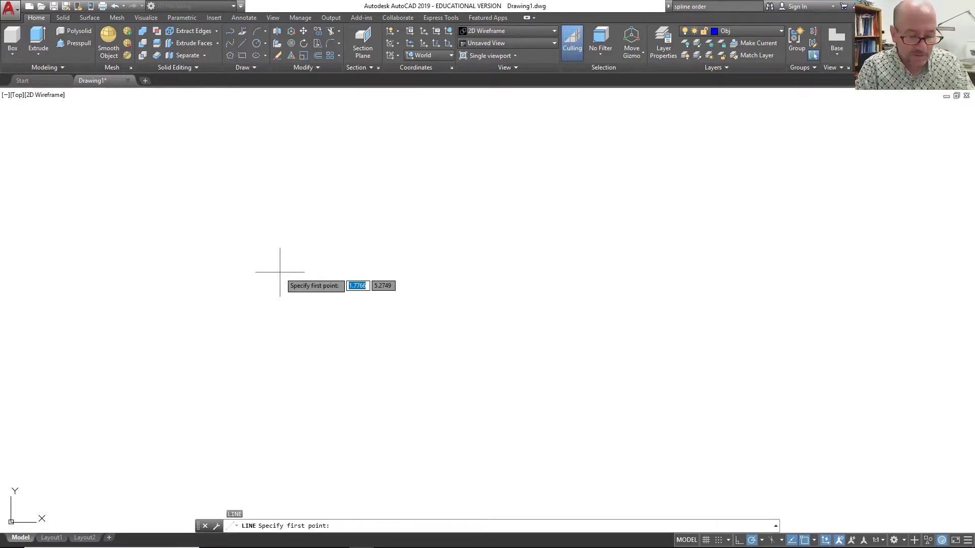
{"action": "type", "text": "0"}
{"action": "key", "text": "Tab"}
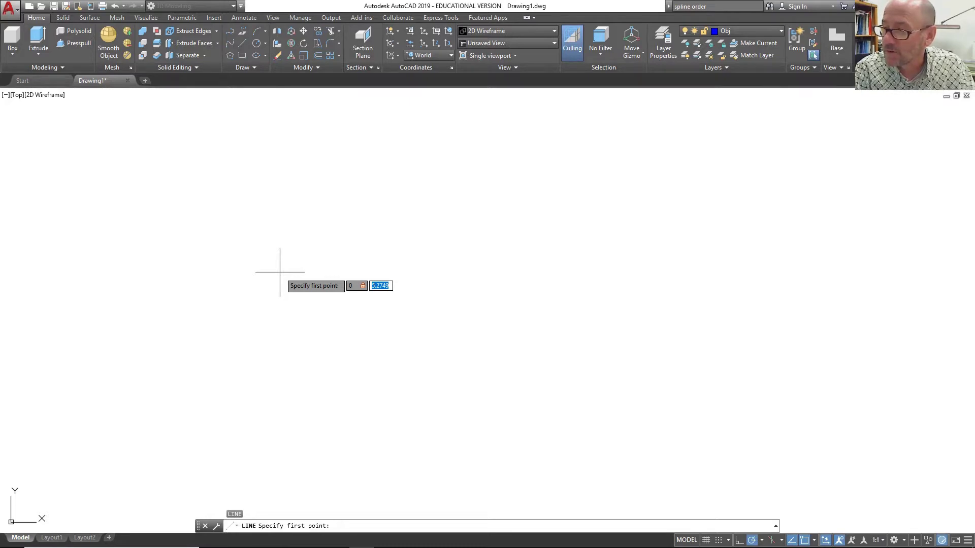
{"action": "type", "text": "5"}
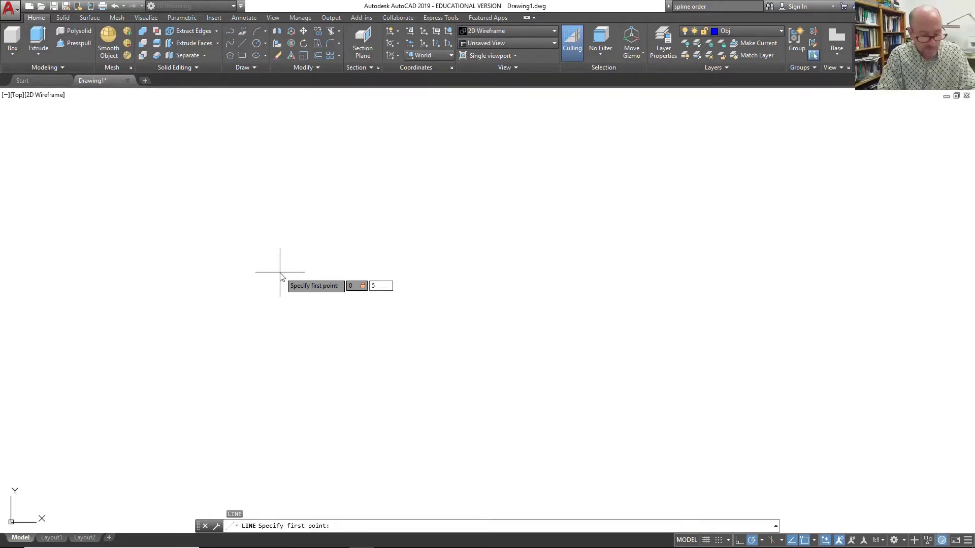
{"action": "type", "text": "655"}
{"action": "key", "text": "Return"}
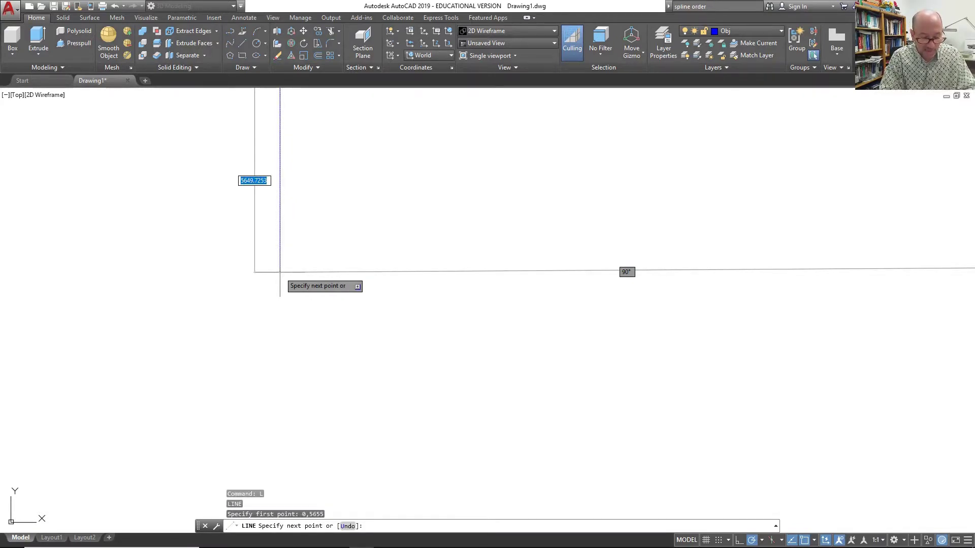
{"action": "type", "text": "-11"}
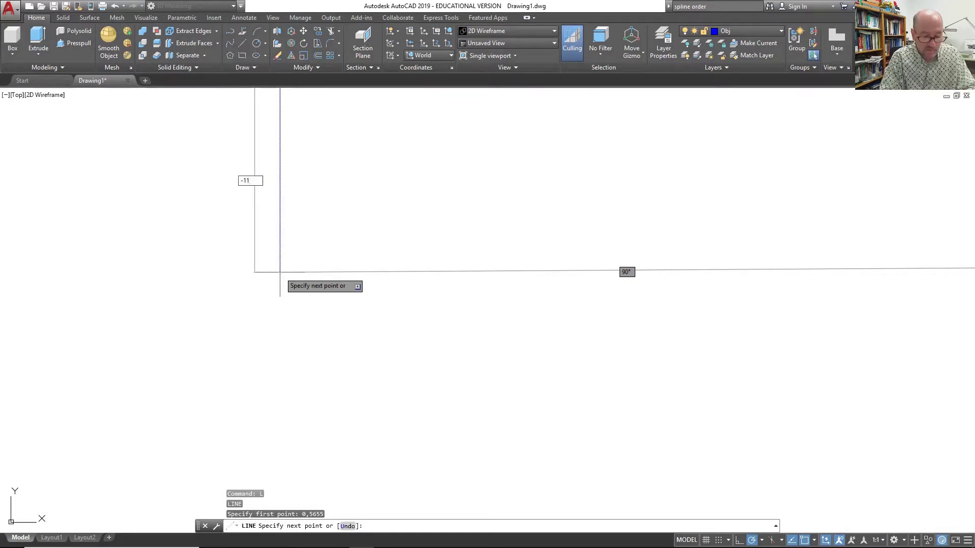
{"action": "key", "text": "Tab"}
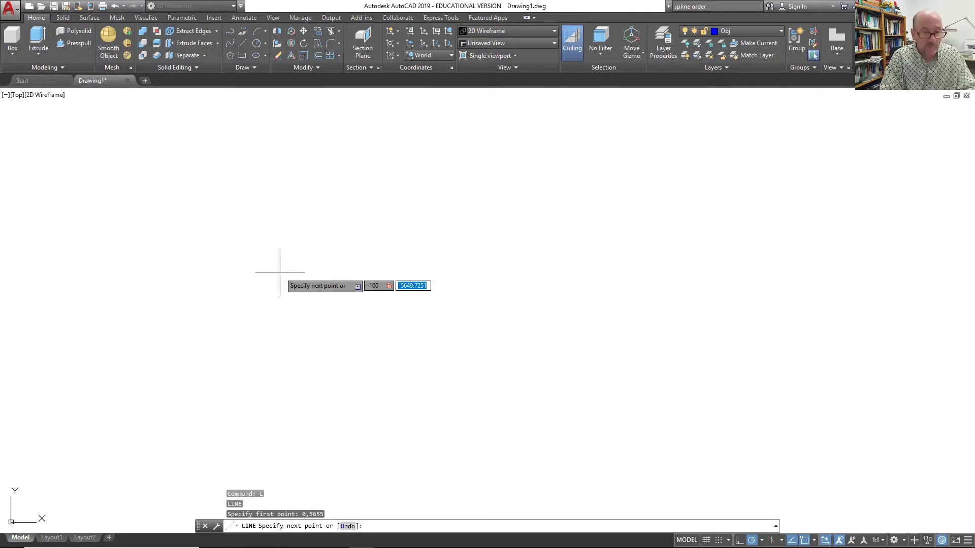
{"action": "type", "text": "-5.5"}
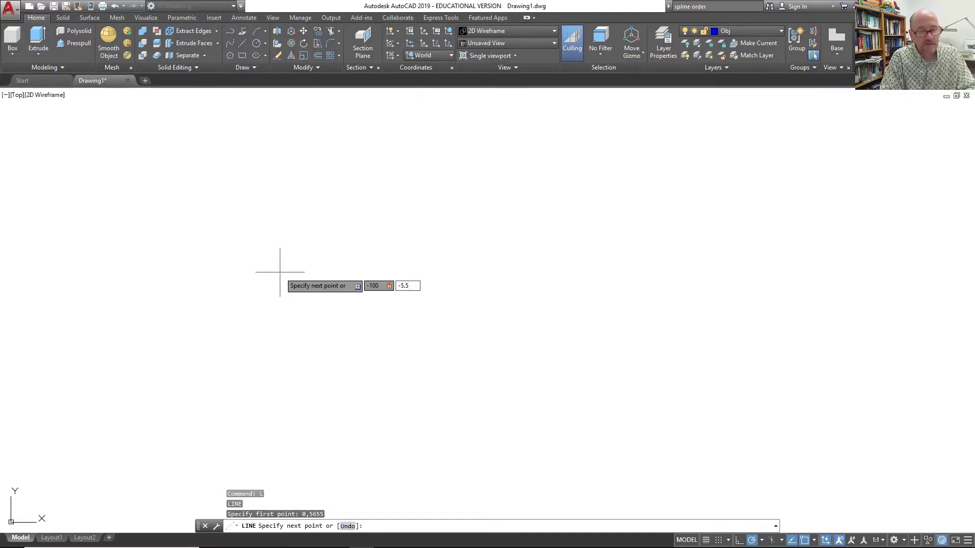
{"action": "key", "text": "Return"}
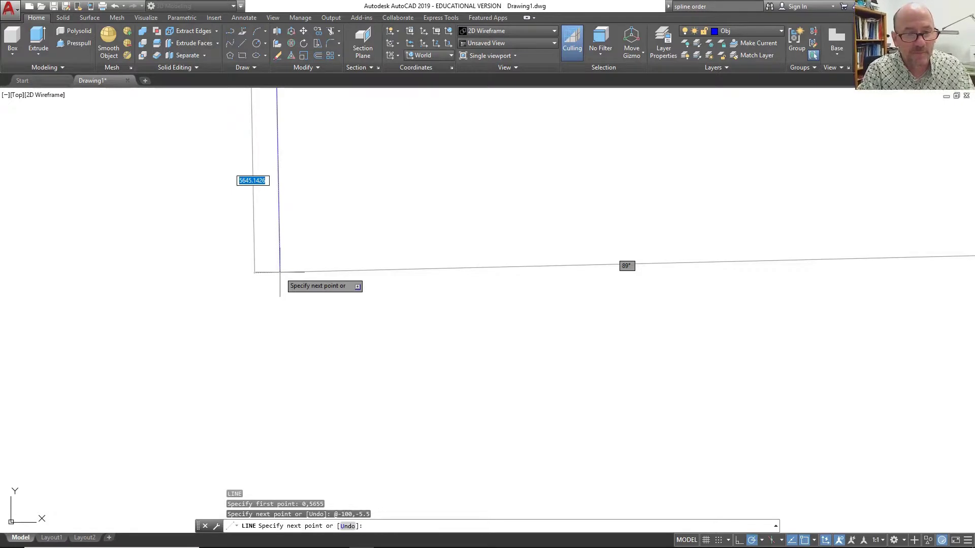
{"action": "key", "text": "Return"}
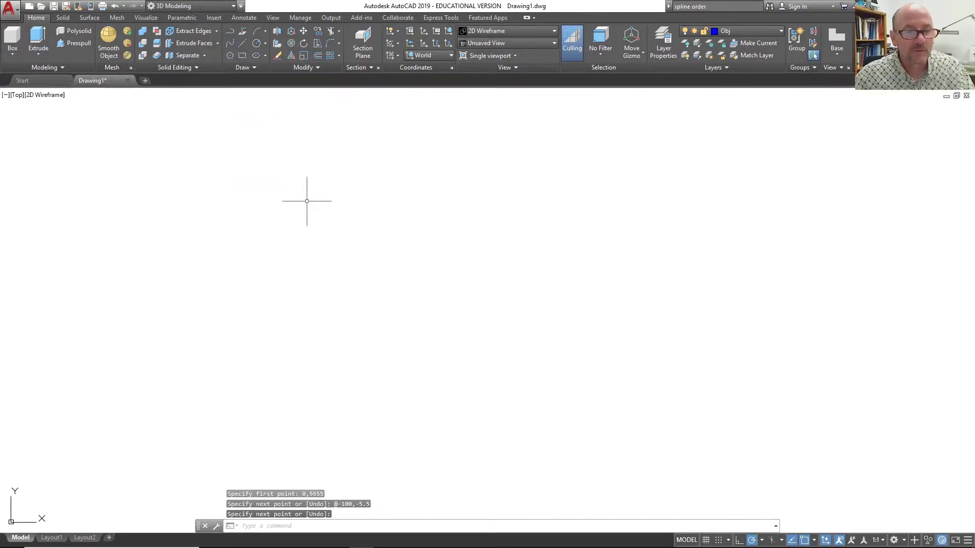
{"action": "middle_click", "coordinate": [306, 201]}
{"action": "middle_click", "coordinate": [306, 201]}
{"action": "scroll", "coordinate": [407, 274], "scroll_direction": "down", "scroll_amount": 2}
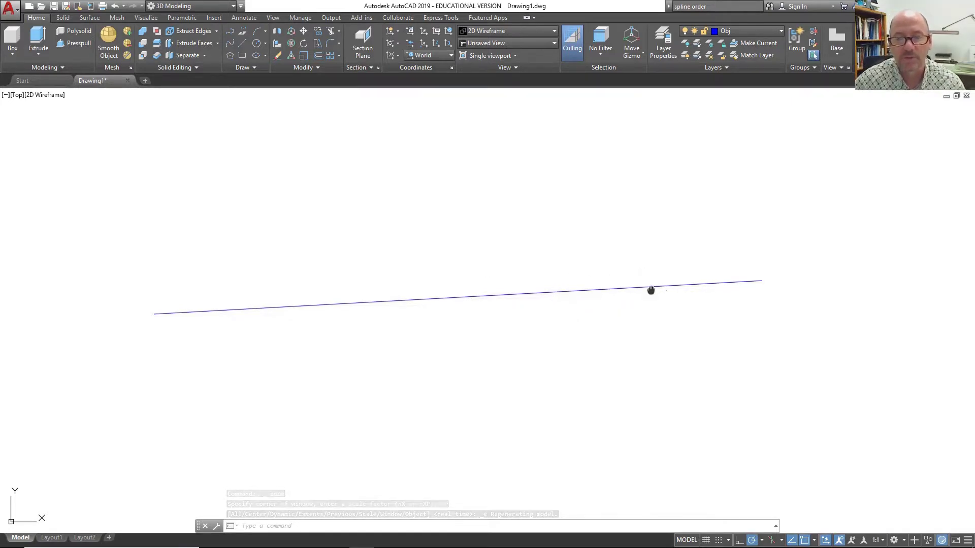
{"action": "mouse_move", "coordinate": [650, 290]}
{"action": "left_mouse_down"}
{"action": "mouse_move", "coordinate": [470, 243]}
{"action": "mouse_move", "coordinate": [89, 301]}
{"action": "left_mouse_up"}
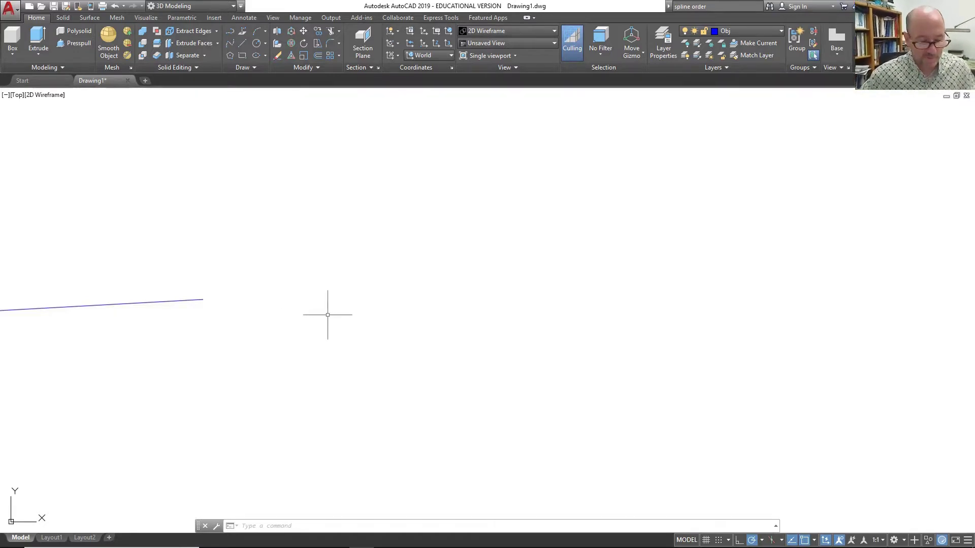
{"action": "key", "text": "Return"}
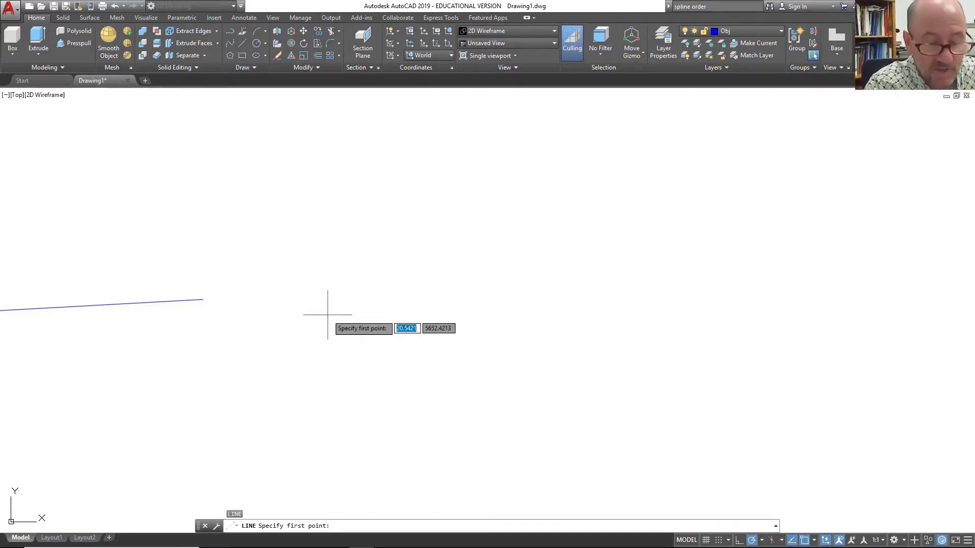
{"action": "type", "text": "200"}
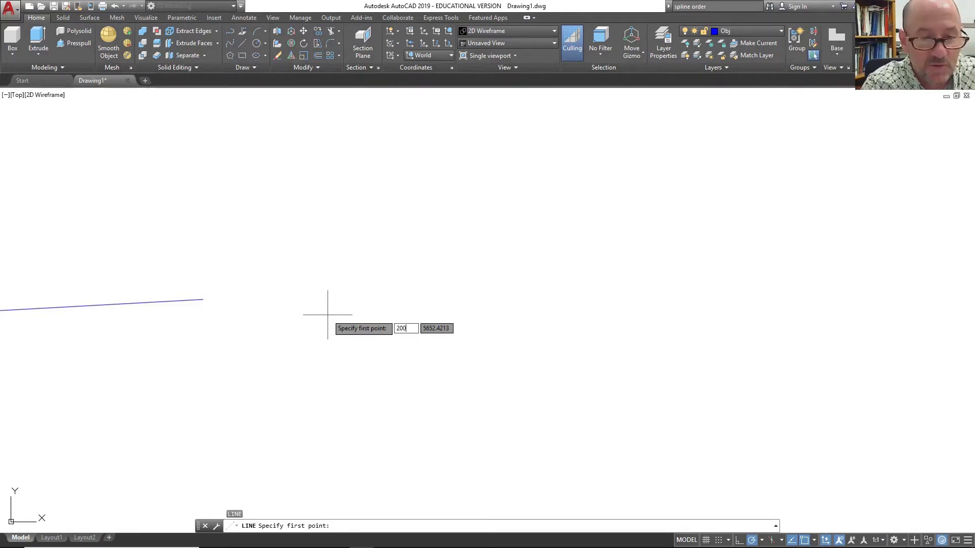
{"action": "key", "text": "Tab"}
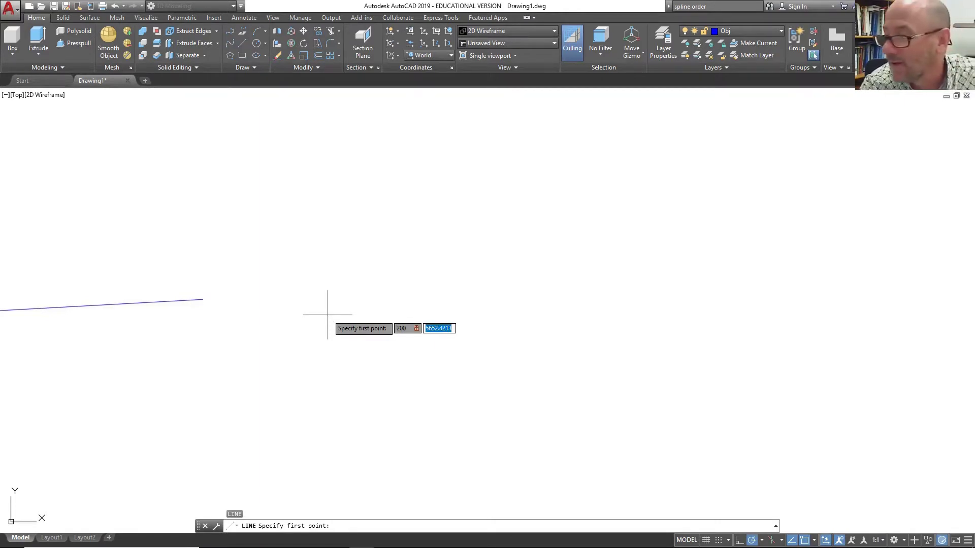
{"action": "type", "text": "5656"}
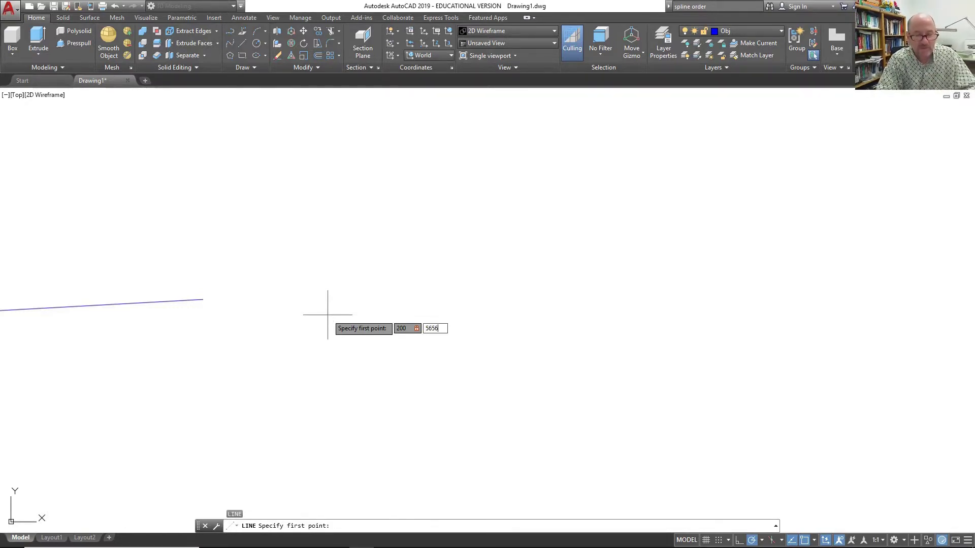
{"action": "key", "text": "Return"}
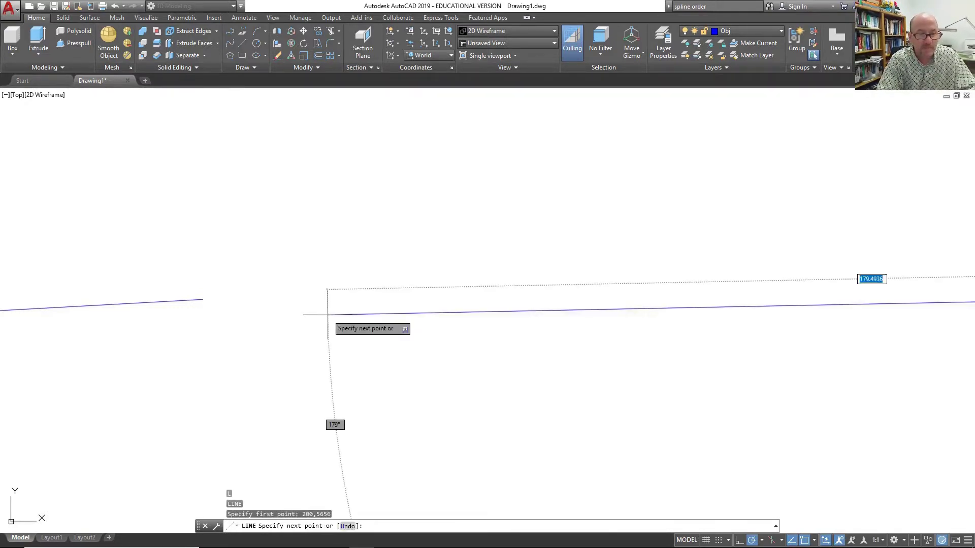
{"action": "type", "text": "100"}
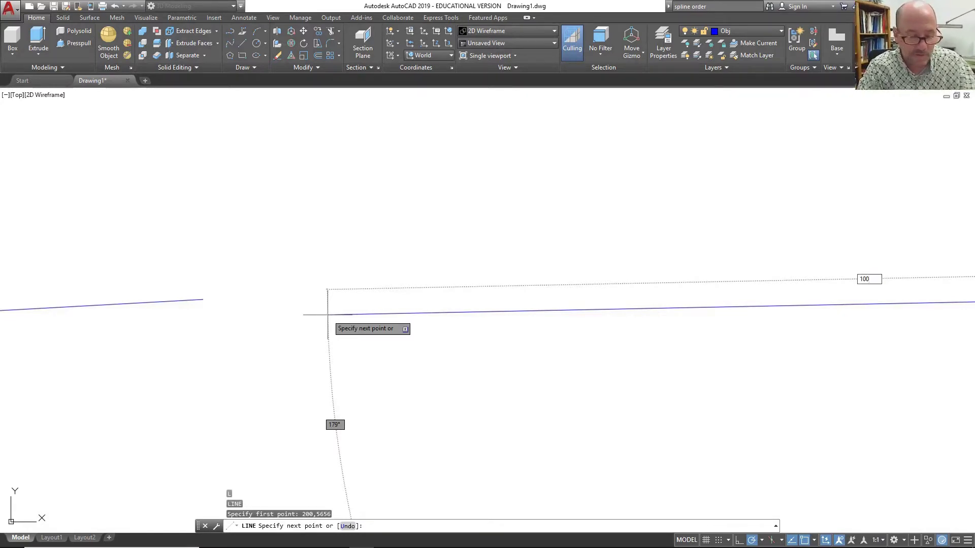
{"action": "key", "text": "Tab"}
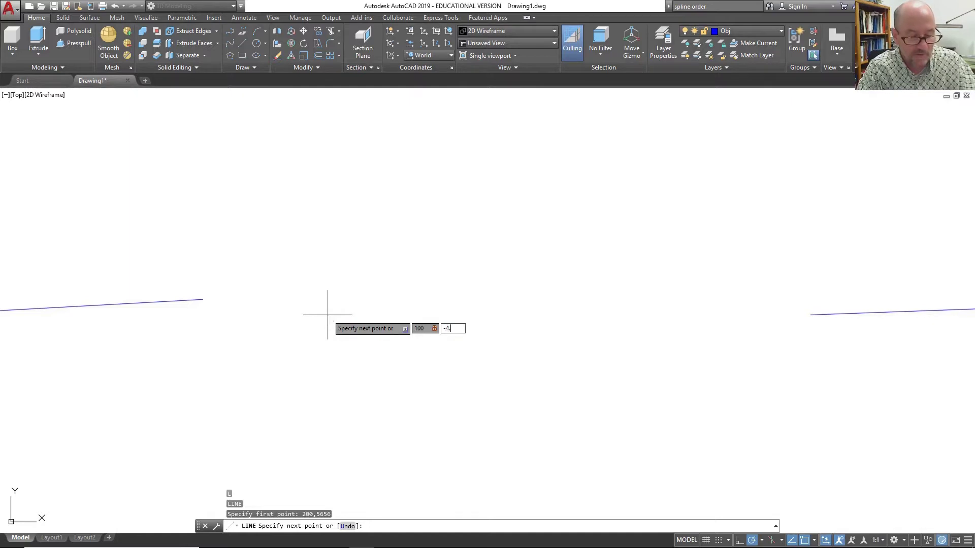
{"action": "type", "text": "-4.5"}
{"action": "key", "text": "Return"}
{"action": "key", "text": "Return"}
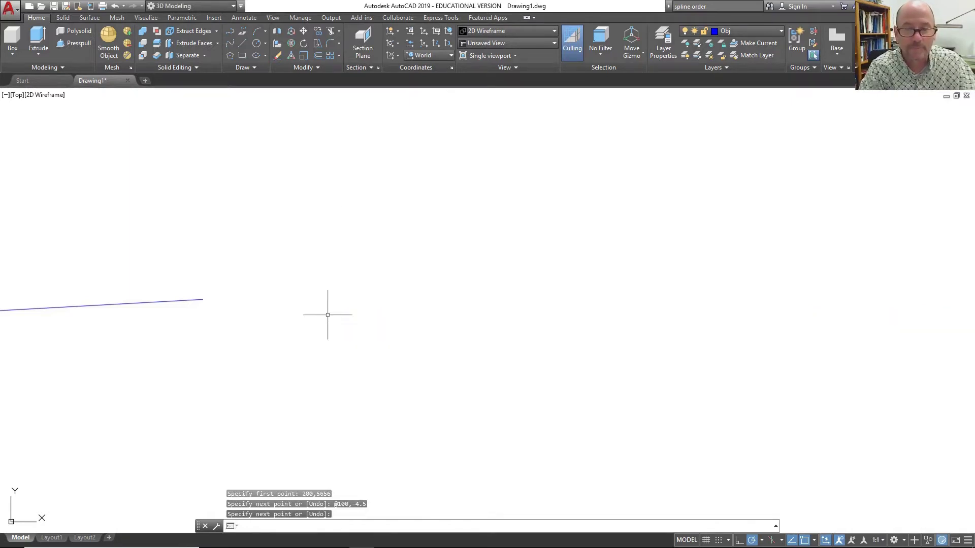
{"action": "scroll", "coordinate": [345, 307], "scroll_direction": "down", "scroll_amount": 2}
{"action": "scroll", "coordinate": [383, 333], "scroll_direction": "up", "scroll_amount": 2}
{"action": "left_click_drag", "start_coordinate": [382, 333], "coordinate": [350, 262]}
{"action": "scroll", "coordinate": [328, 276], "scroll_direction": "down", "scroll_amount": 2}
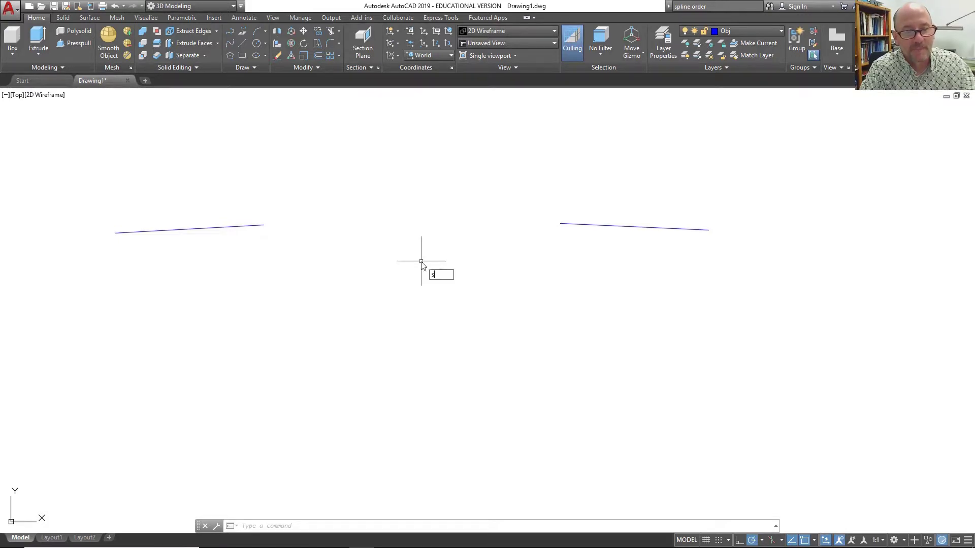
{"action": "type", "text": "l"}
{"action": "key", "text": "Return"}
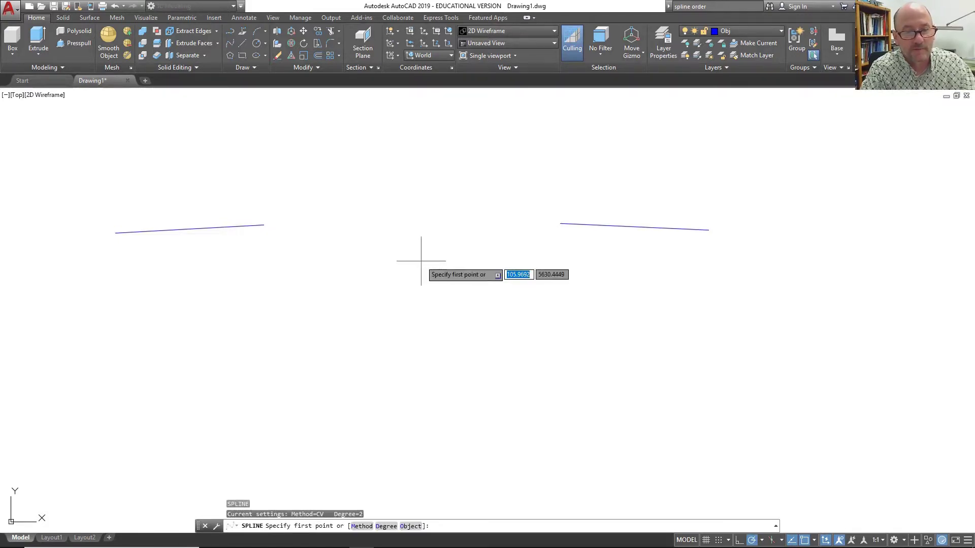
{"action": "type", "text": "m"}
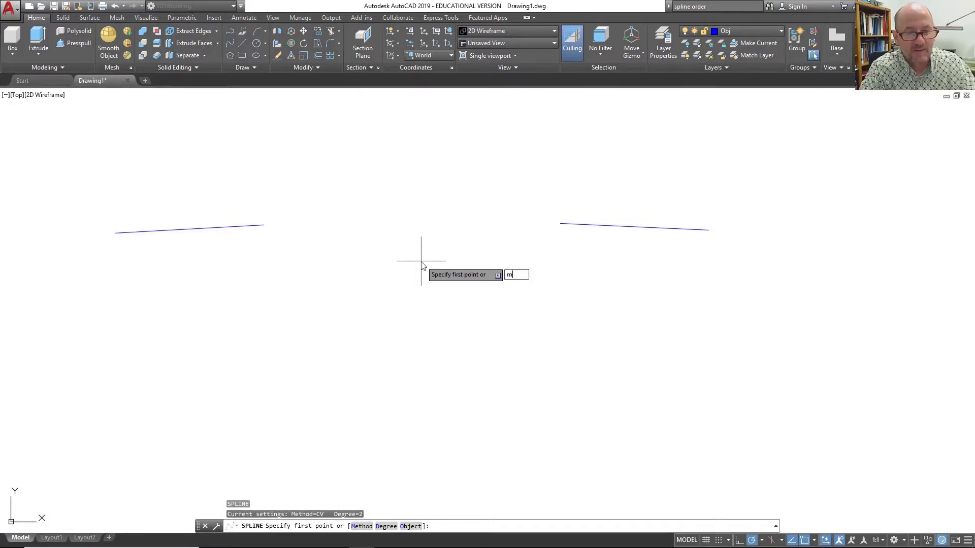
{"action": "key", "text": "Return"}
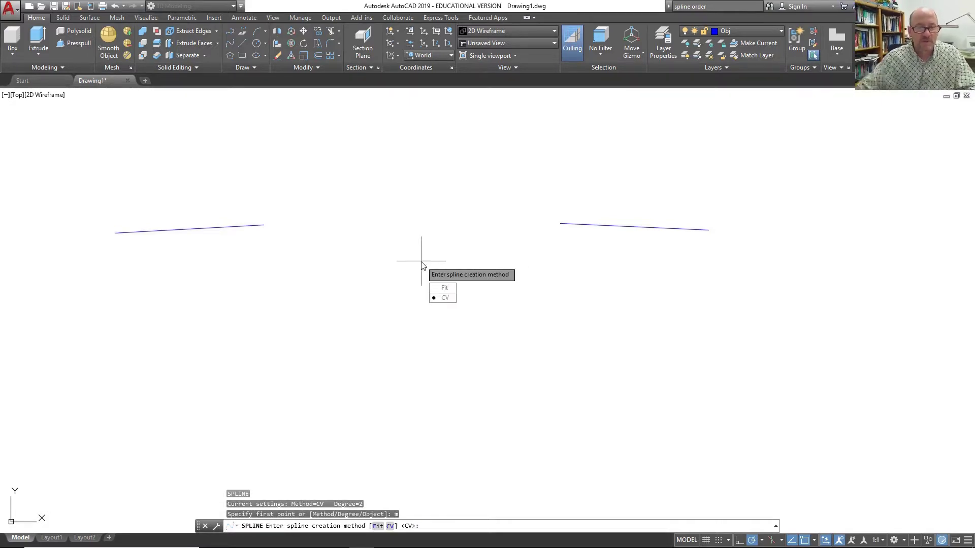
{"action": "left_click", "coordinate": [448, 300]}
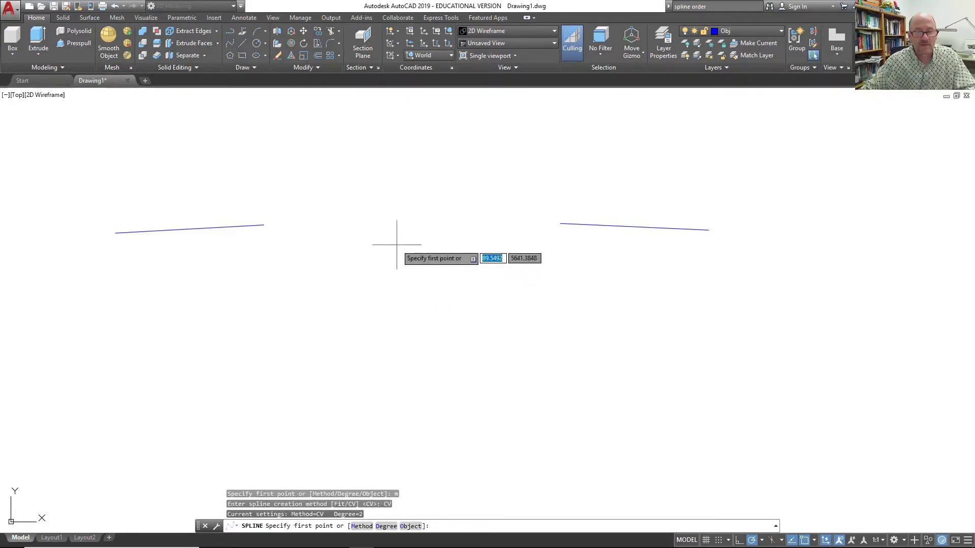
{"action": "left_click", "coordinate": [264, 224]}
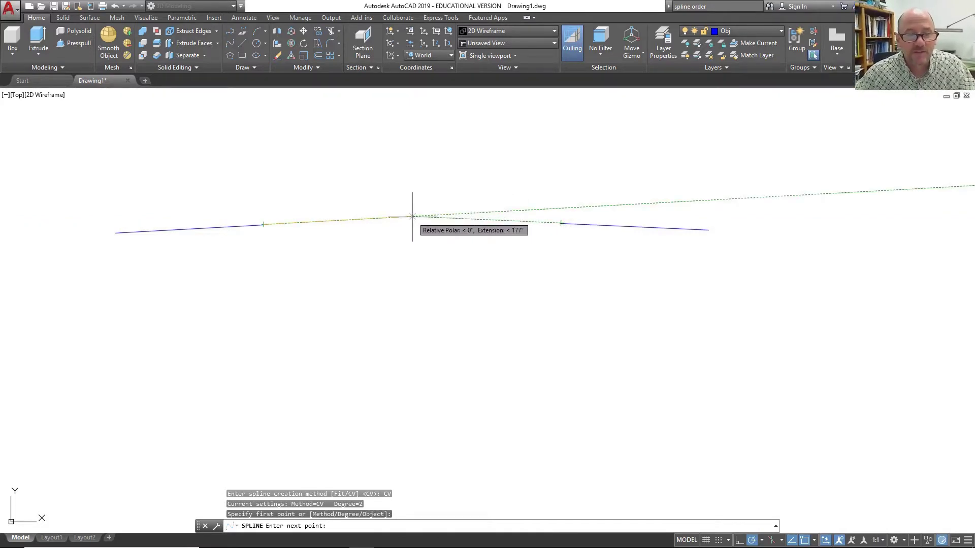
{"action": "left_click", "coordinate": [412, 216]}
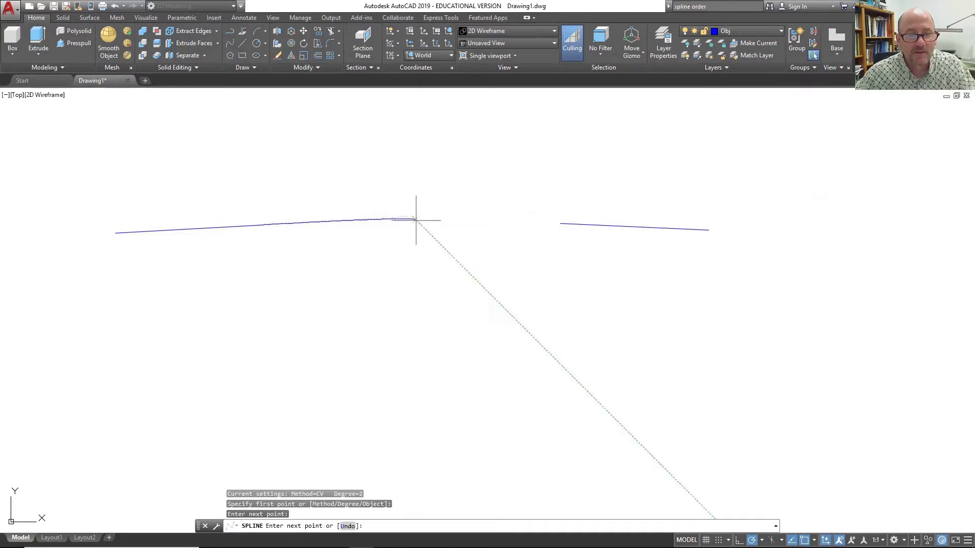
{"action": "left_click", "coordinate": [560, 222]}
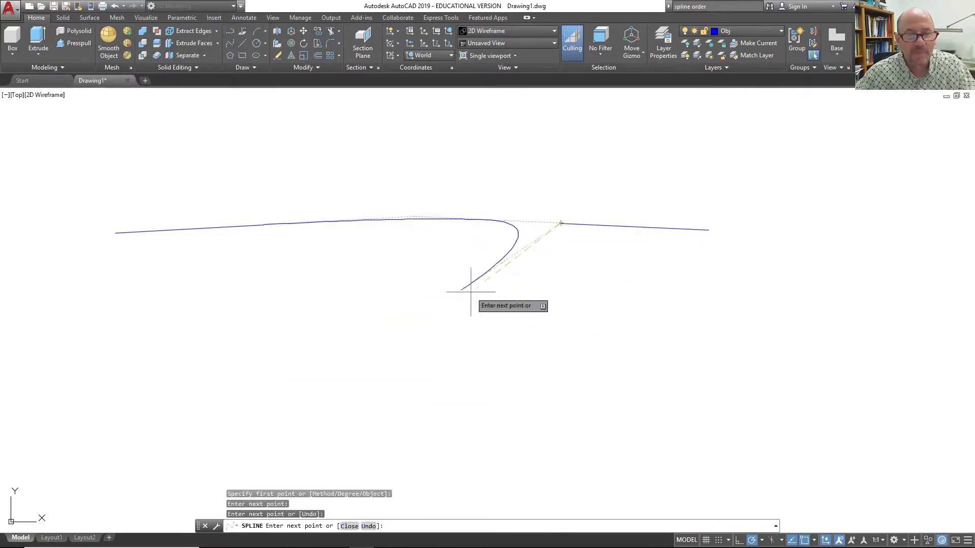
{"action": "key", "text": "Return"}
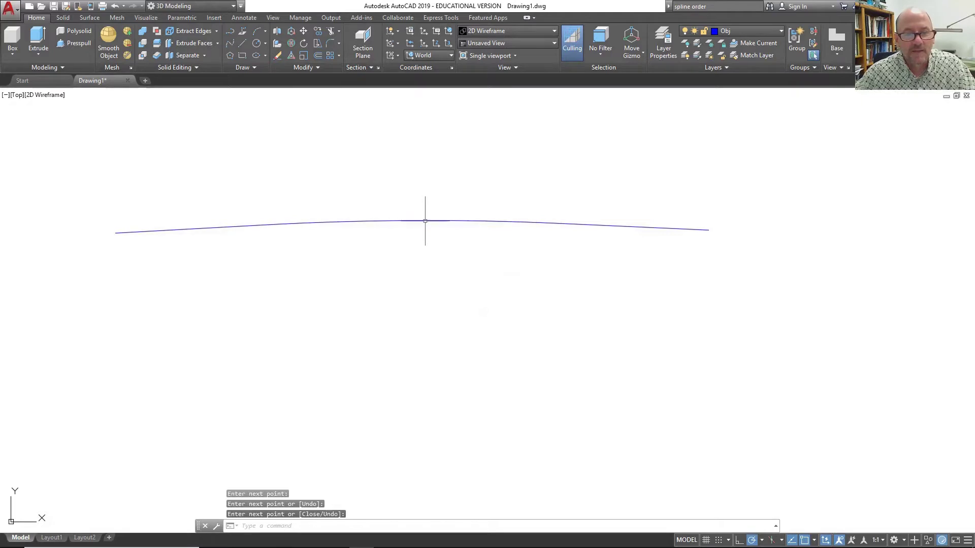
{"action": "left_click", "coordinate": [425, 221]}
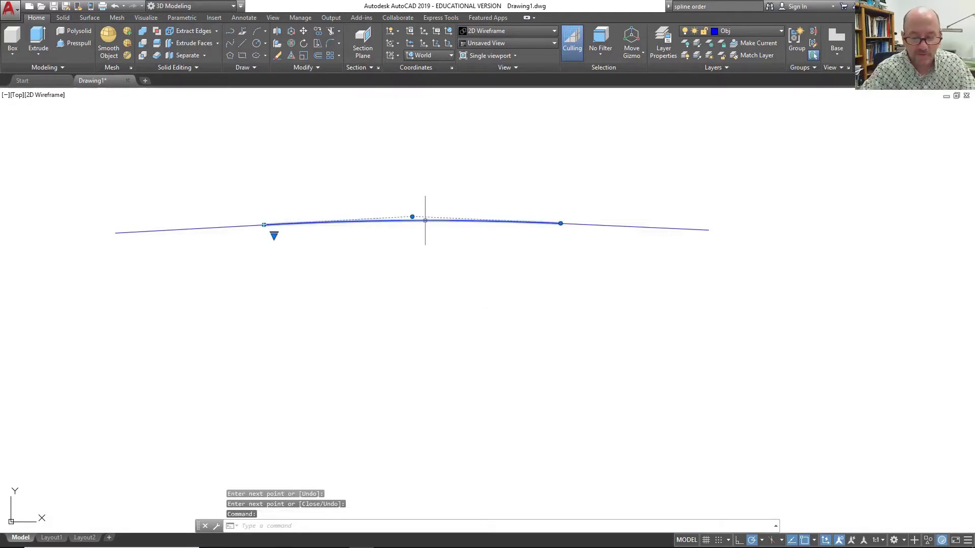
{"action": "key", "text": "Delete"}
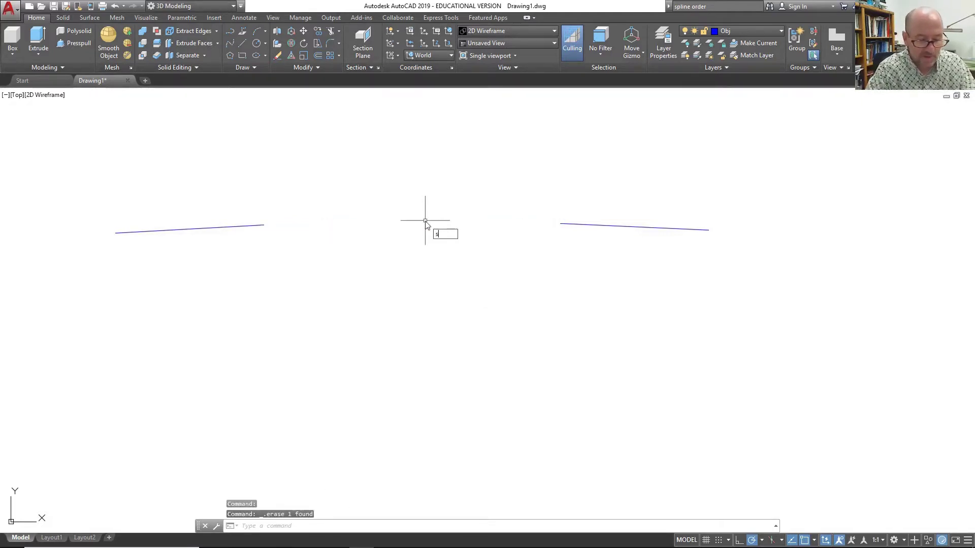
Draw a degree-2 control-vertex spline from the left grade end, via the intersection, to the right.
{"action": "key", "text": "Return"}
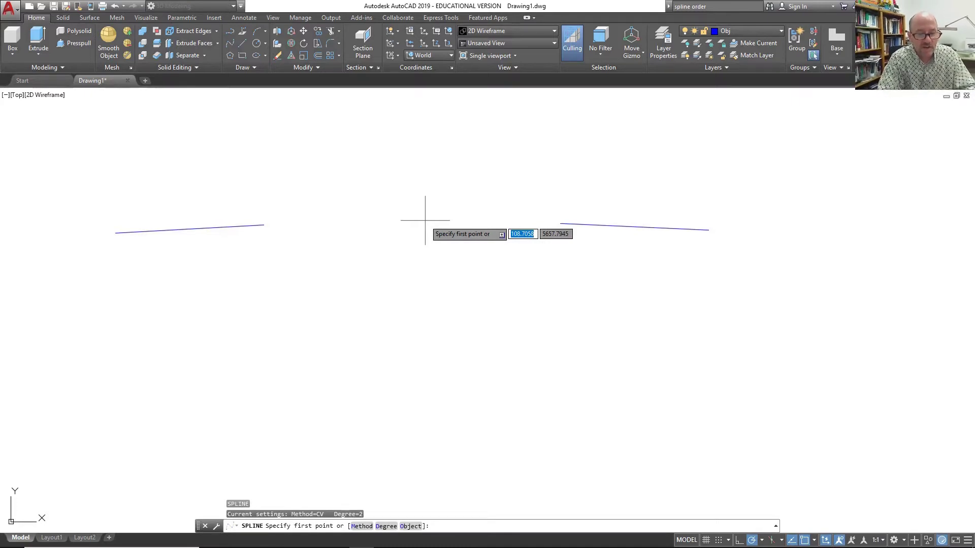
{"action": "left_click", "coordinate": [362, 526]}
{"action": "left_click", "coordinate": [402, 477]}
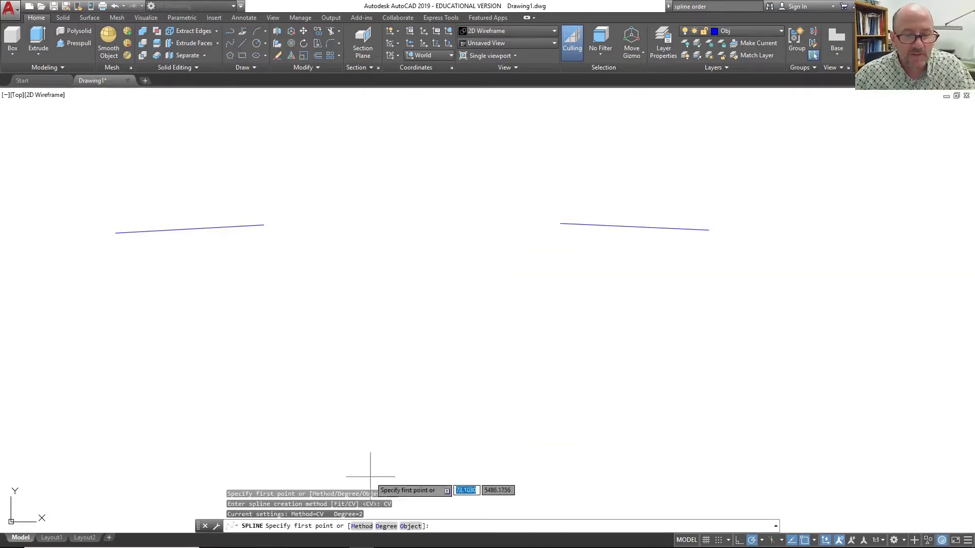
{"action": "left_click", "coordinate": [385, 526]}
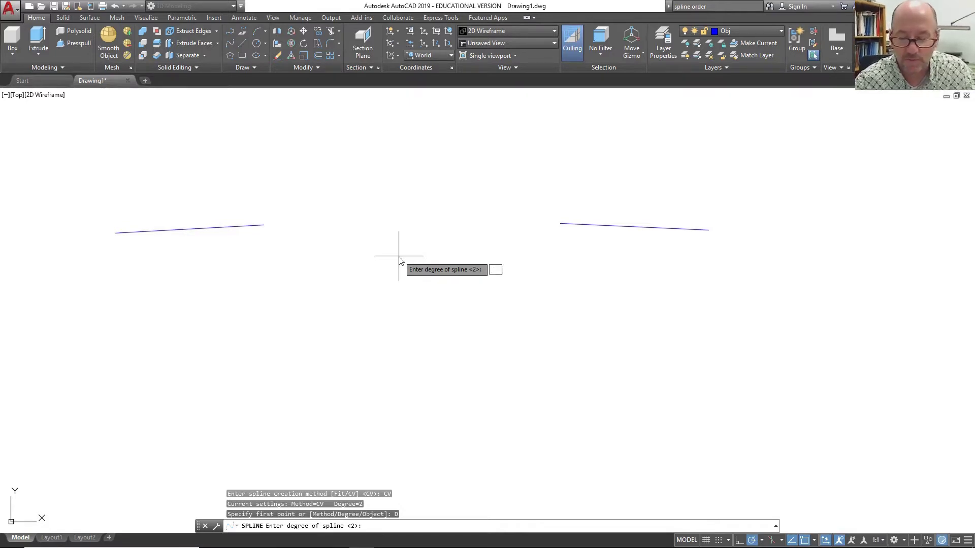
{"action": "key", "text": "Return"}
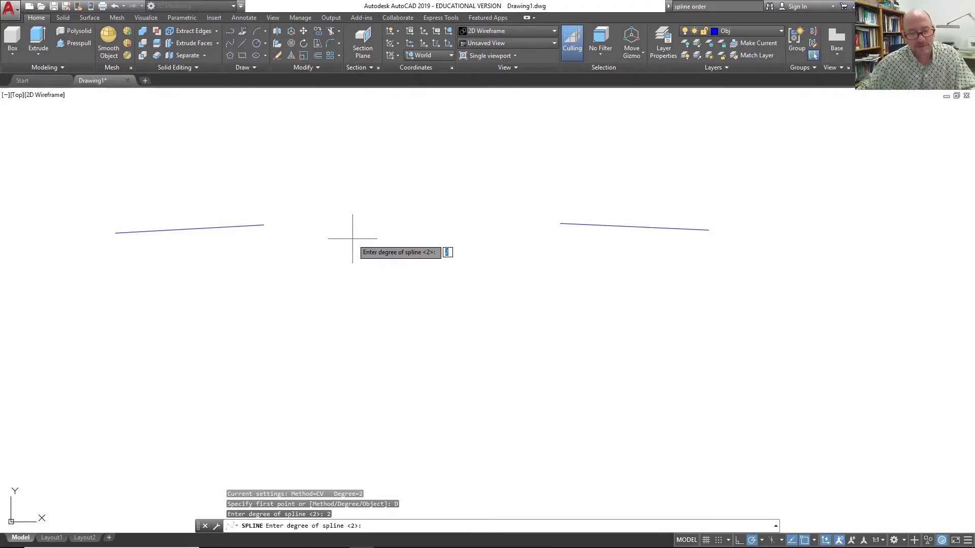
{"action": "key", "text": "Return"}
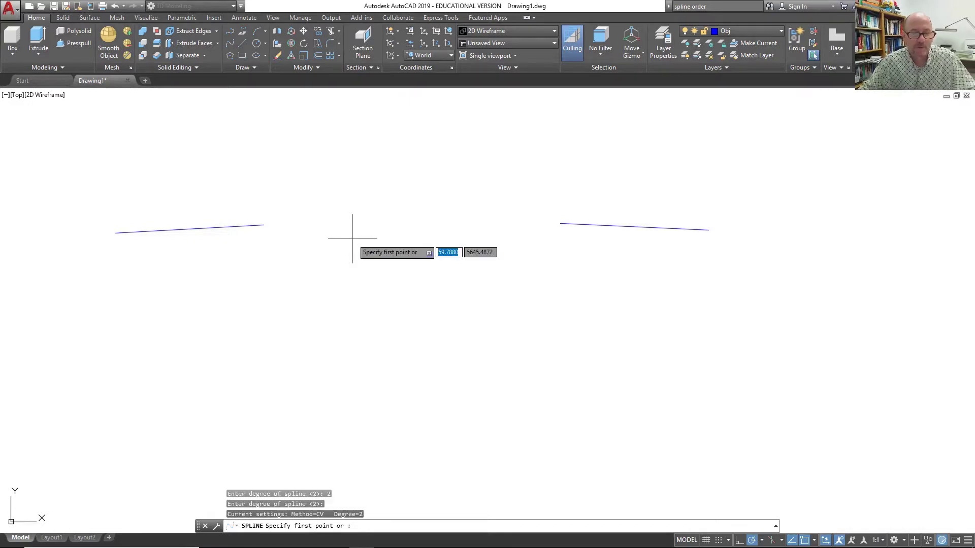
{"action": "left_click", "coordinate": [267, 223]}
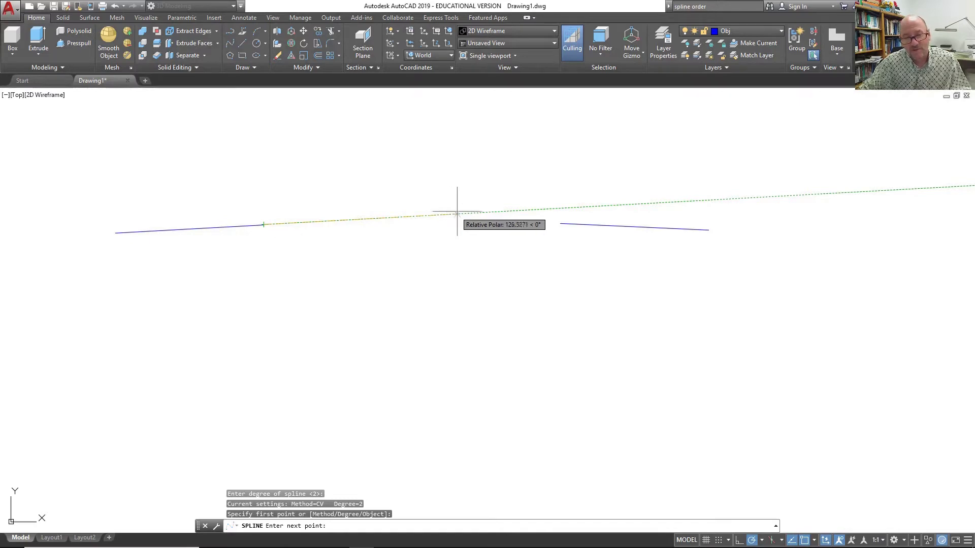
{"action": "left_click", "coordinate": [560, 223]}
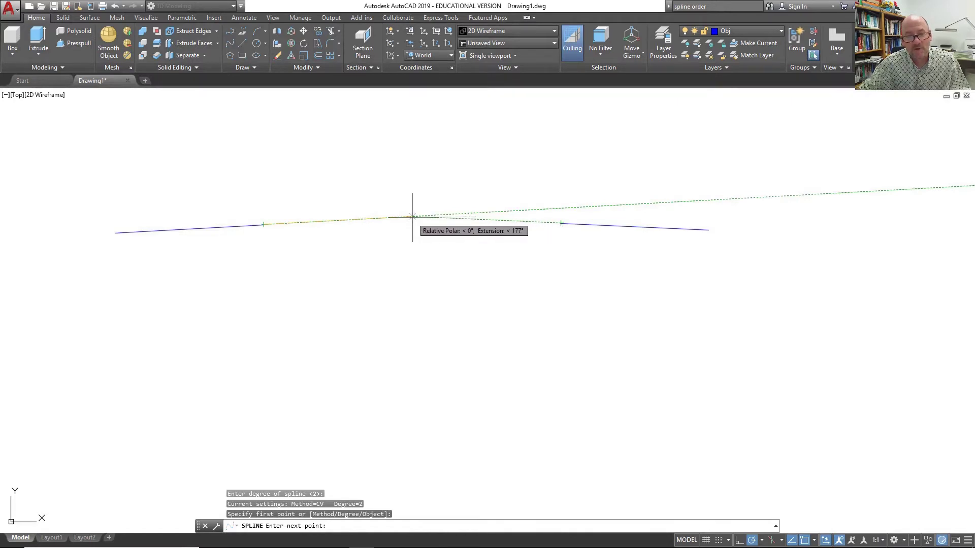
{"action": "left_click", "coordinate": [412, 217]}
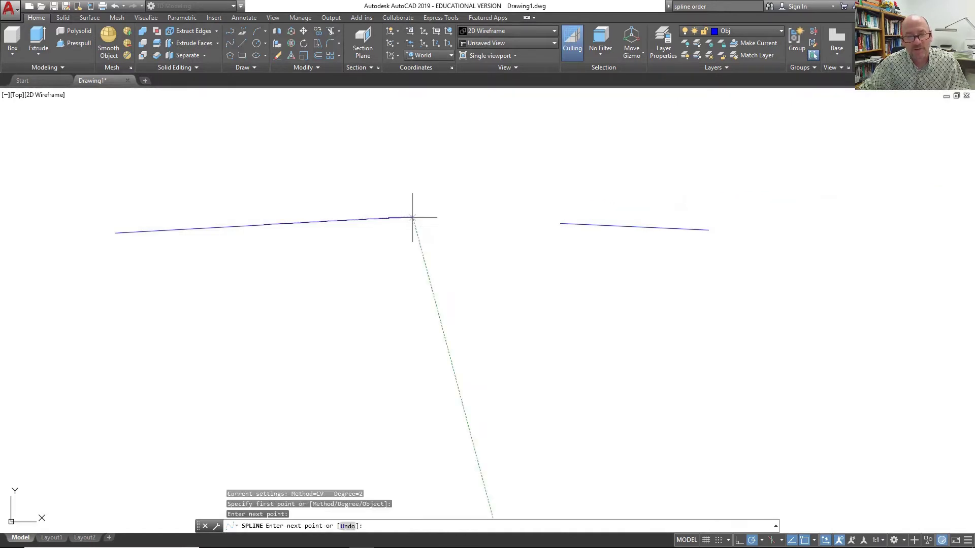
{"action": "left_click", "coordinate": [560, 223]}
{"action": "key", "text": "Return"}
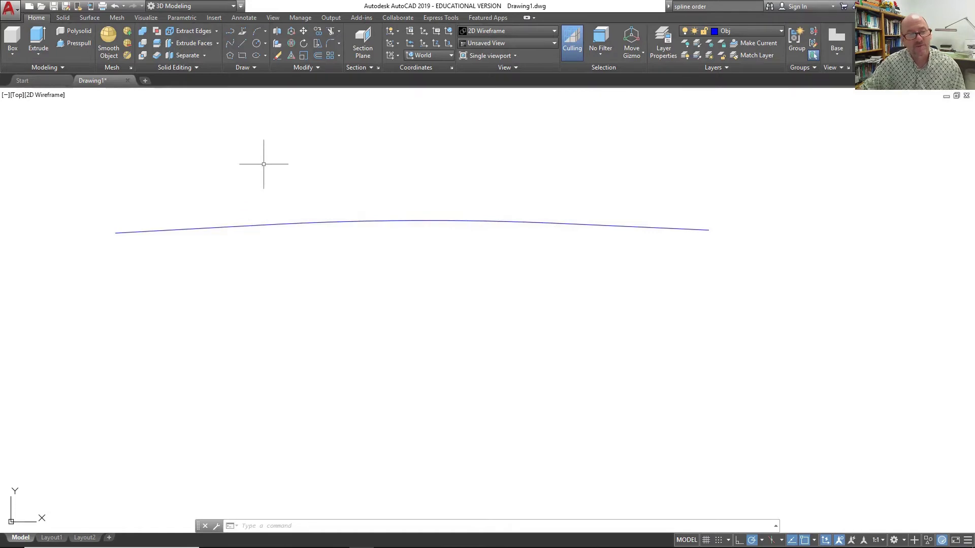
Draw a vertical station line crossing the curve at its left end.
{"action": "type", "text": "l"}
{"action": "key", "text": "Return"}
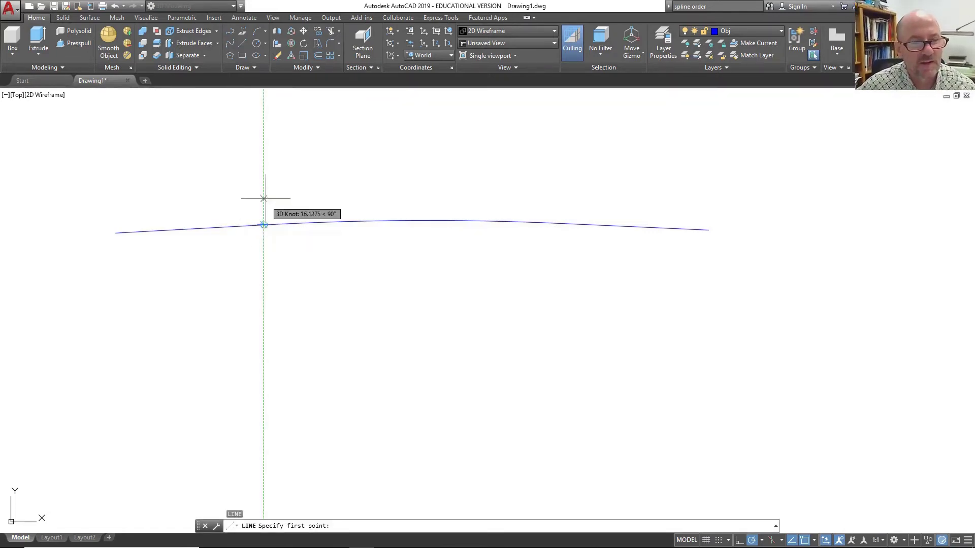
{"action": "left_click", "coordinate": [263, 186]}
{"action": "left_click", "coordinate": [264, 273]}
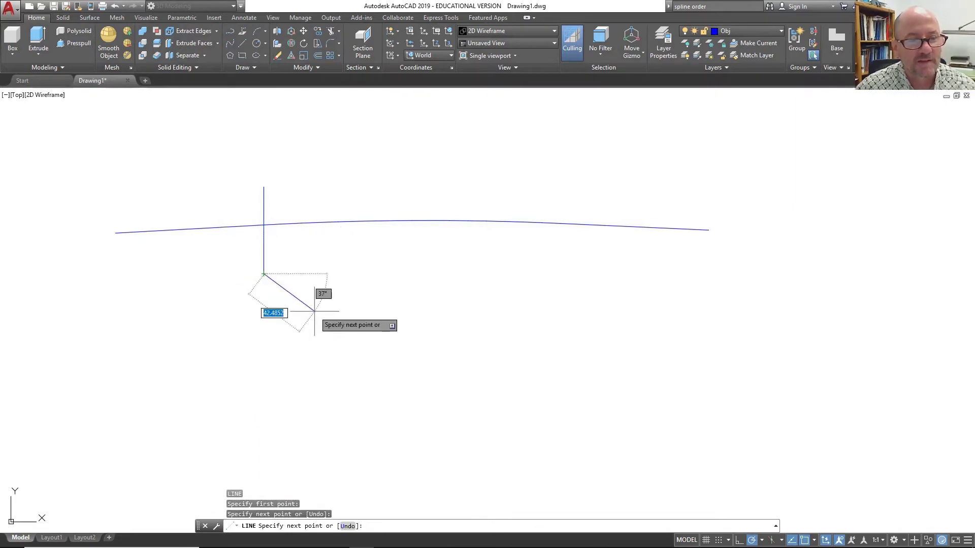
{"action": "key", "text": "Return"}
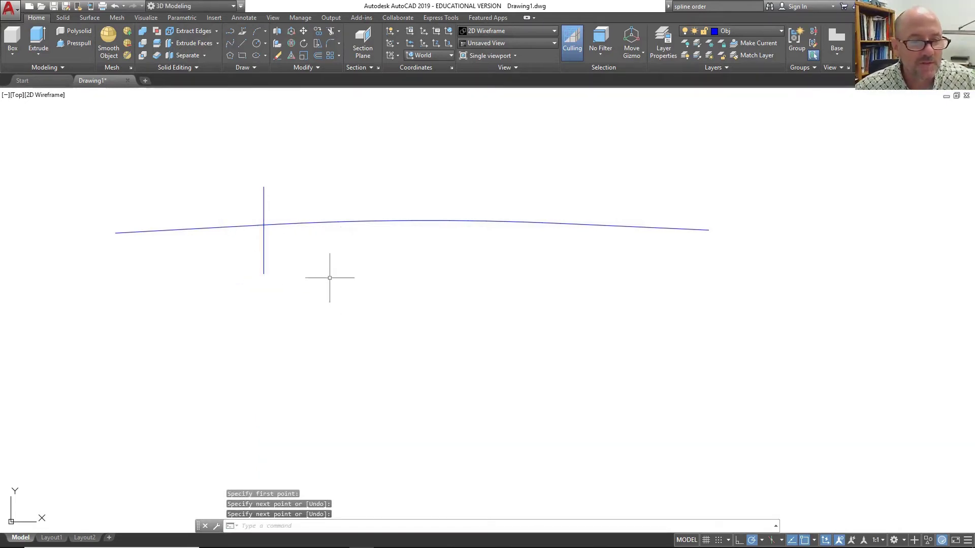
Offset station lines 25 units apart to the right until nine lines cross the curve.
{"action": "type", "text": "o"}
{"action": "key", "text": "Return"}
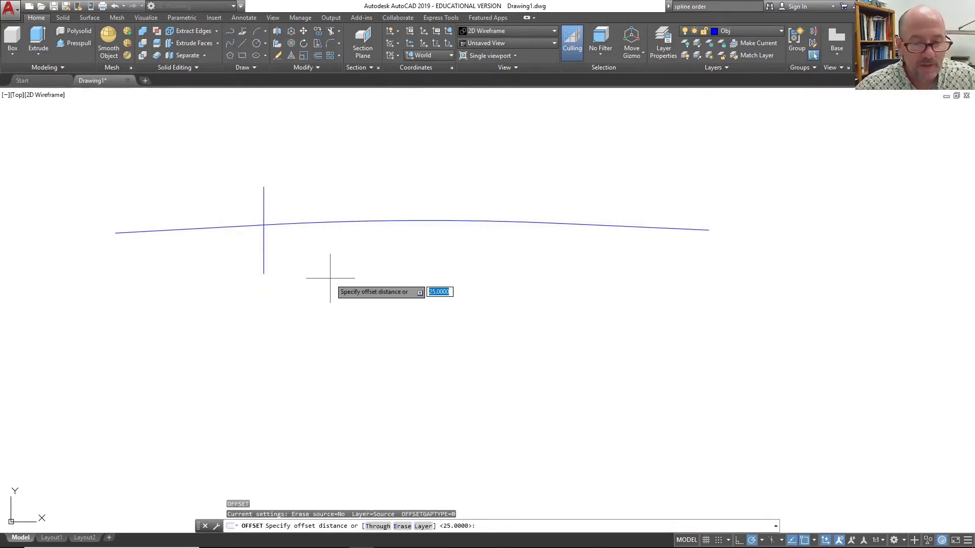
{"action": "type", "text": "25"}
{"action": "key", "text": "Return"}
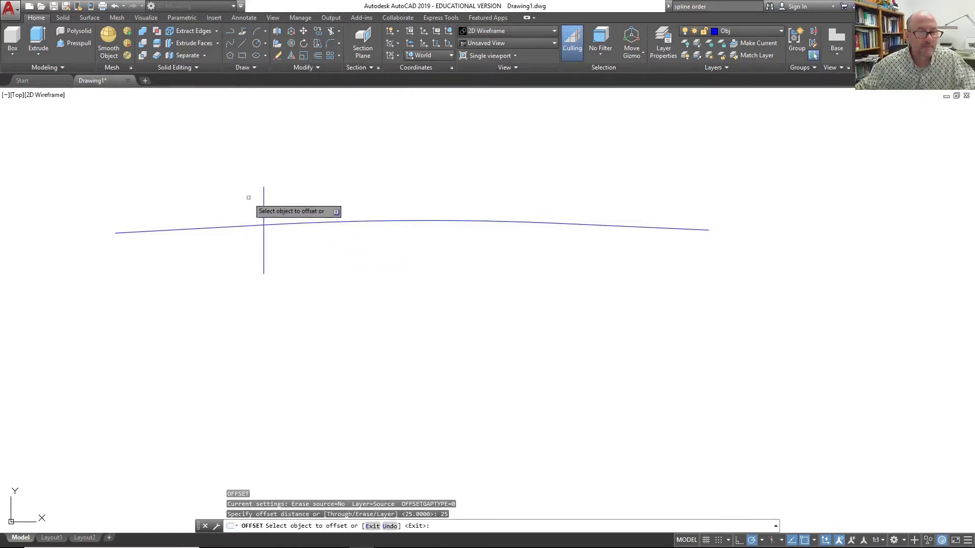
{"action": "left_click", "coordinate": [264, 196]}
{"action": "left_click", "coordinate": [310, 199]}
{"action": "left_click", "coordinate": [301, 198]}
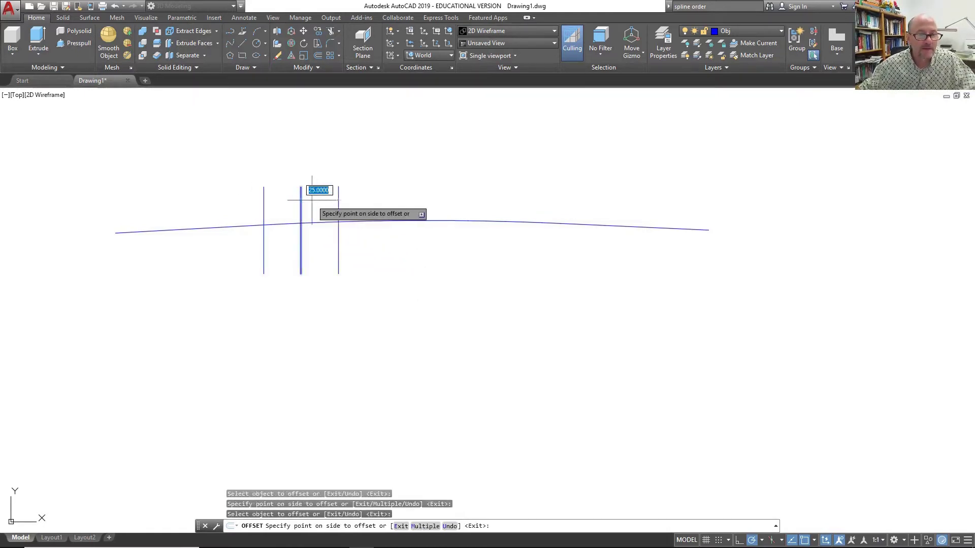
{"action": "left_click", "coordinate": [335, 201]}
{"action": "left_click", "coordinate": [337, 200]}
{"action": "left_click", "coordinate": [378, 203]}
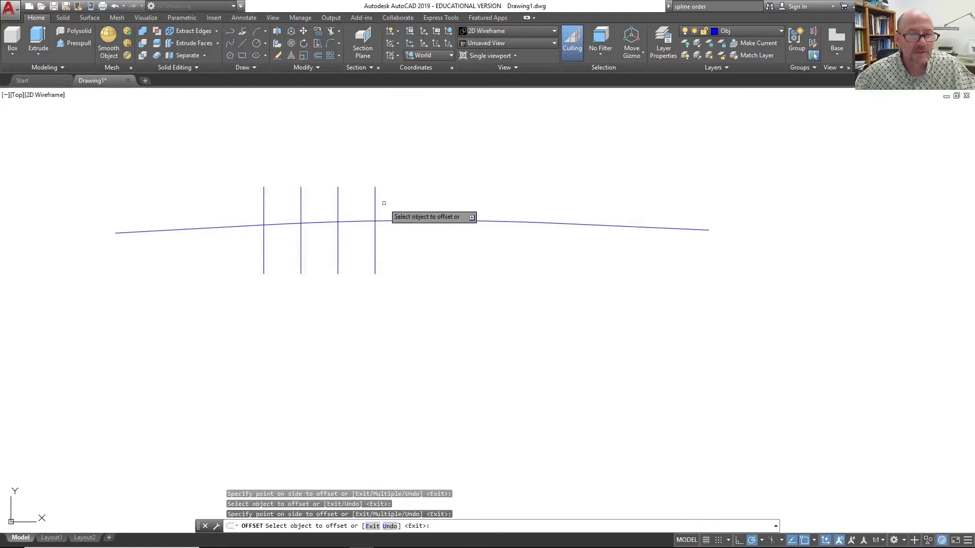
{"action": "left_click", "coordinate": [376, 204]}
{"action": "left_click", "coordinate": [401, 199]}
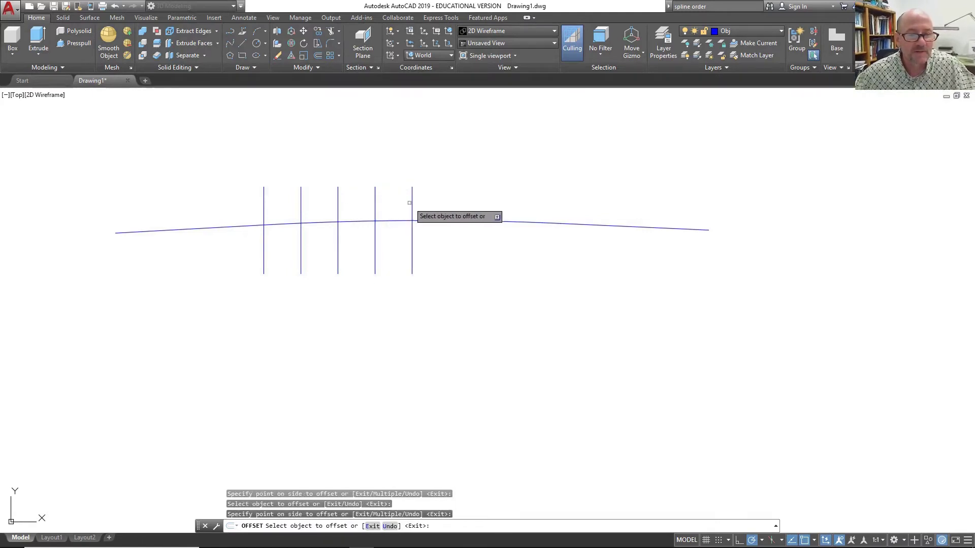
{"action": "left_click", "coordinate": [411, 202]}
{"action": "left_click", "coordinate": [436, 203]}
{"action": "left_click", "coordinate": [450, 205]}
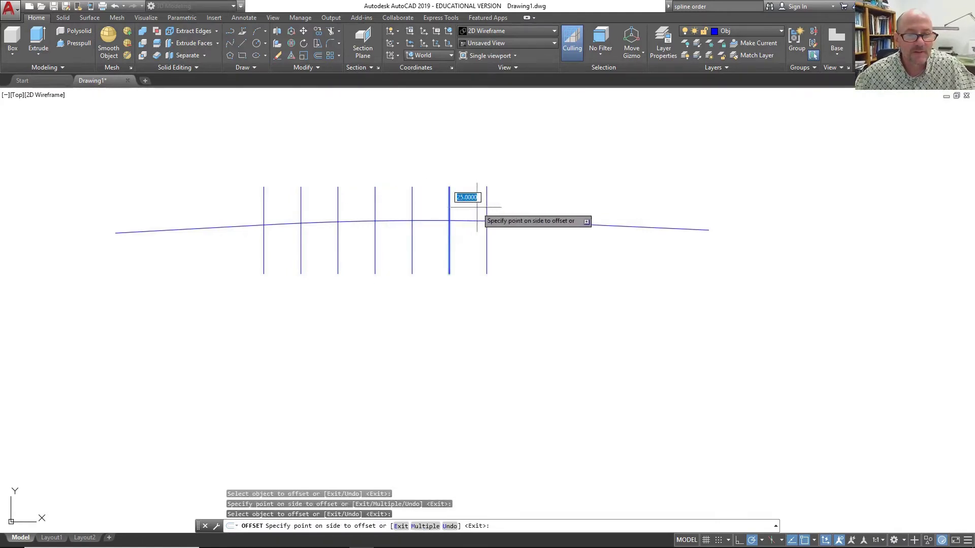
{"action": "left_click", "coordinate": [480, 205]}
{"action": "left_click", "coordinate": [485, 207]}
{"action": "left_click", "coordinate": [513, 208]}
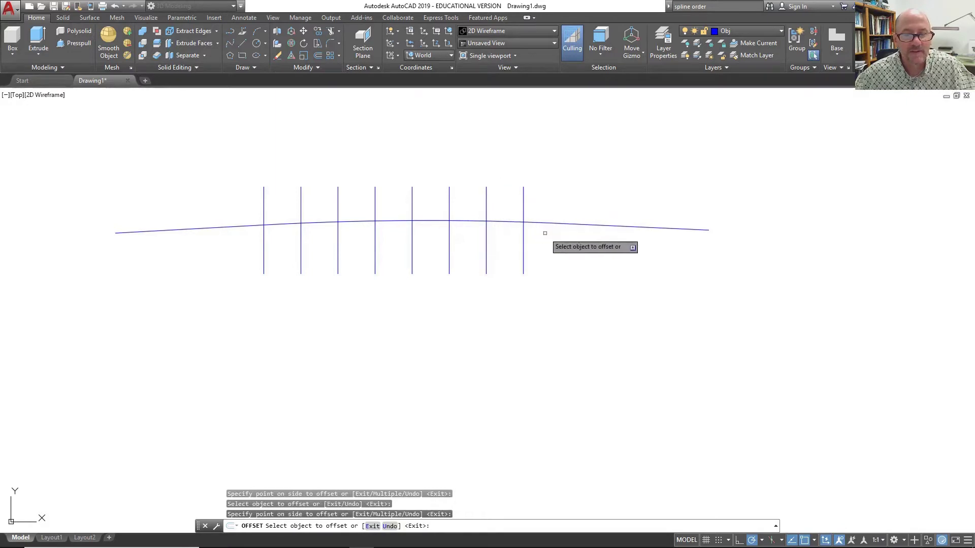
{"action": "key", "text": "Return"}
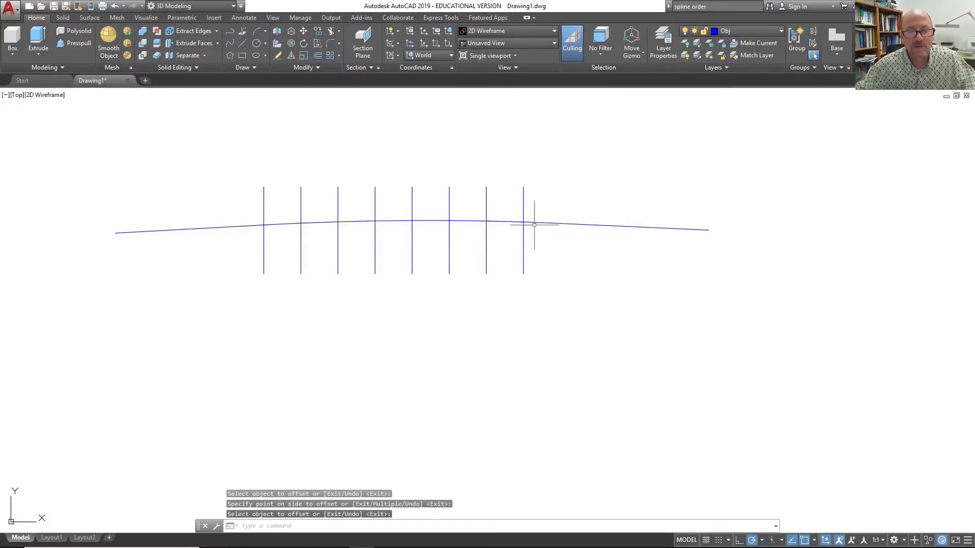
{"action": "key", "text": "Return"}
{"action": "key", "text": "Return"}
{"action": "left_click", "coordinate": [525, 208]}
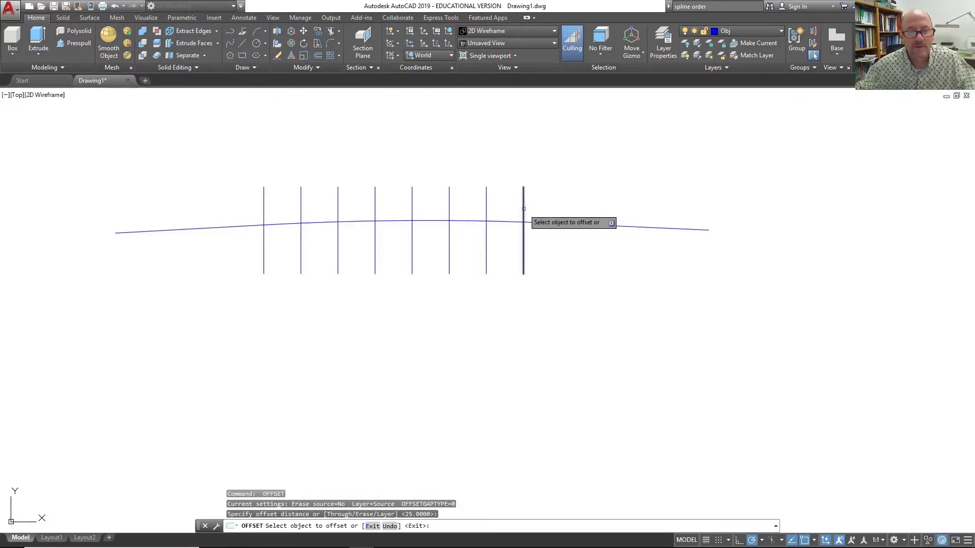
{"action": "left_click", "coordinate": [558, 223]}
{"action": "key", "text": "Return"}
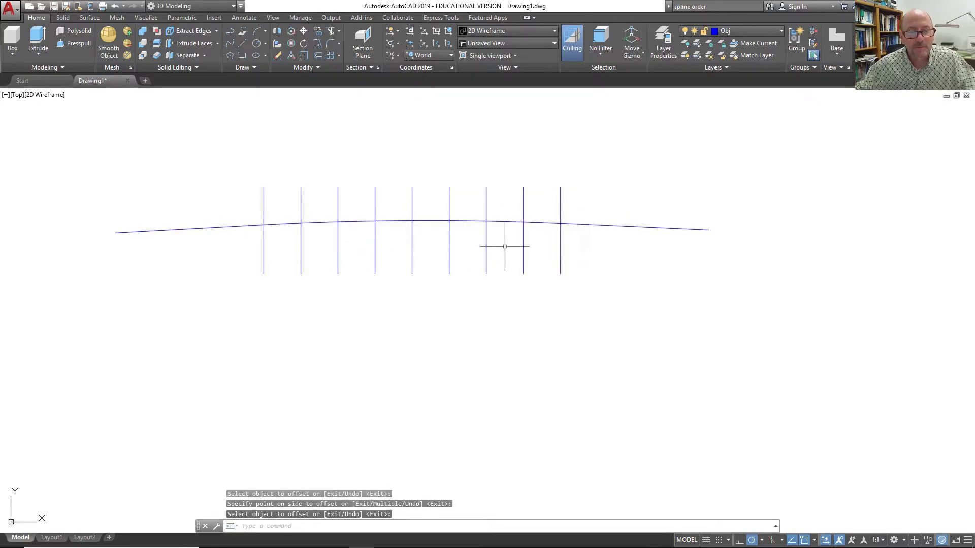
{"action": "left_click", "coordinate": [581, 225]}
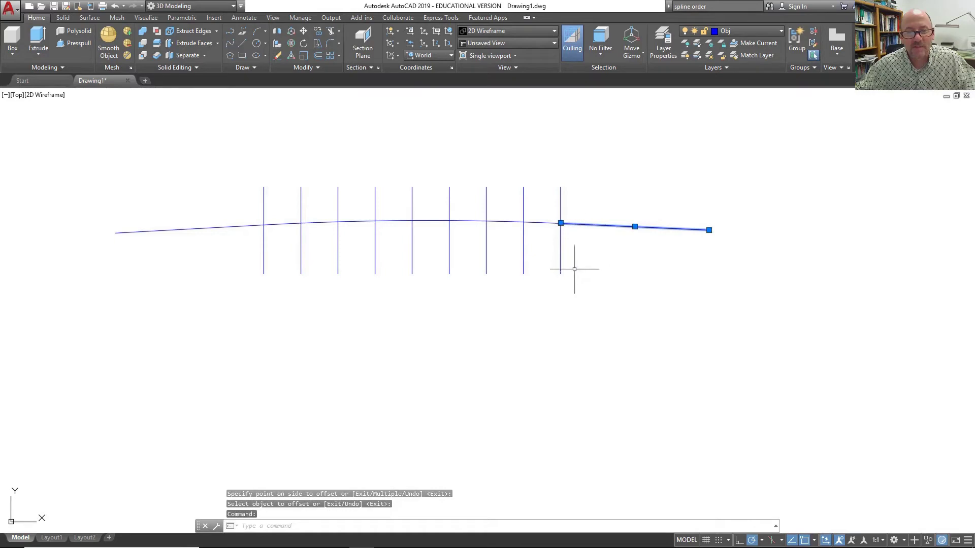
{"action": "key", "text": "Escape"}
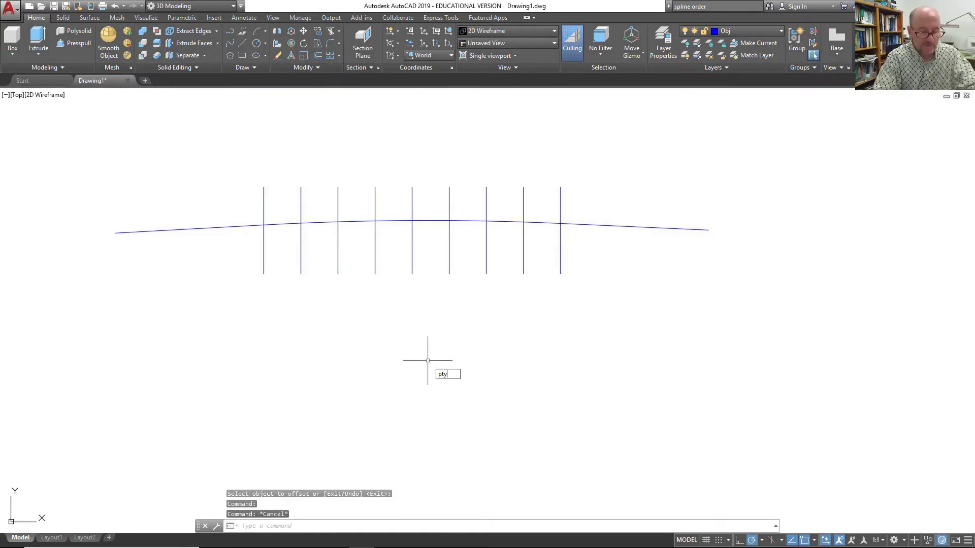
Set the point style to circle with crosshair (PDMODE 34) at 5% relative to screen.
{"action": "type", "text": "ptyp"}
{"action": "key", "text": "Return"}
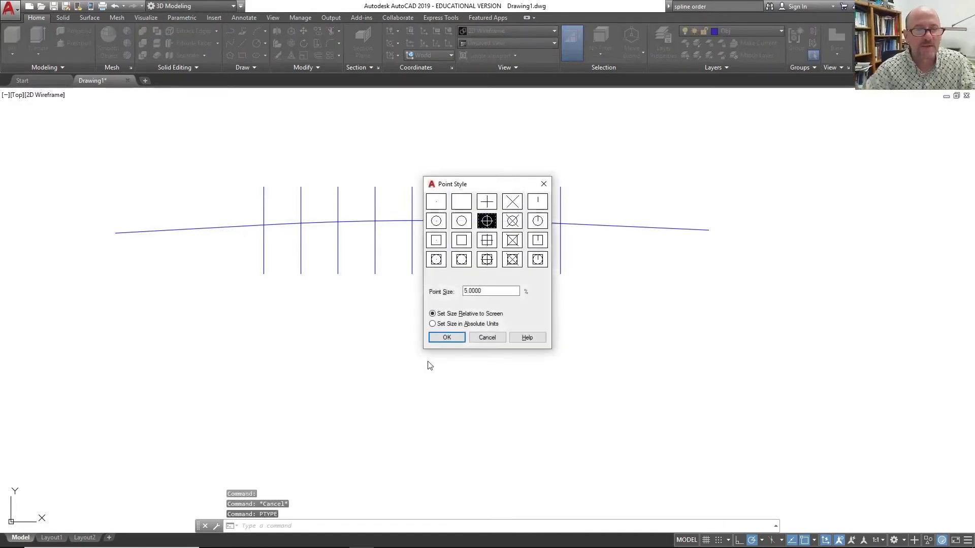
{"action": "left_click", "coordinate": [486, 202]}
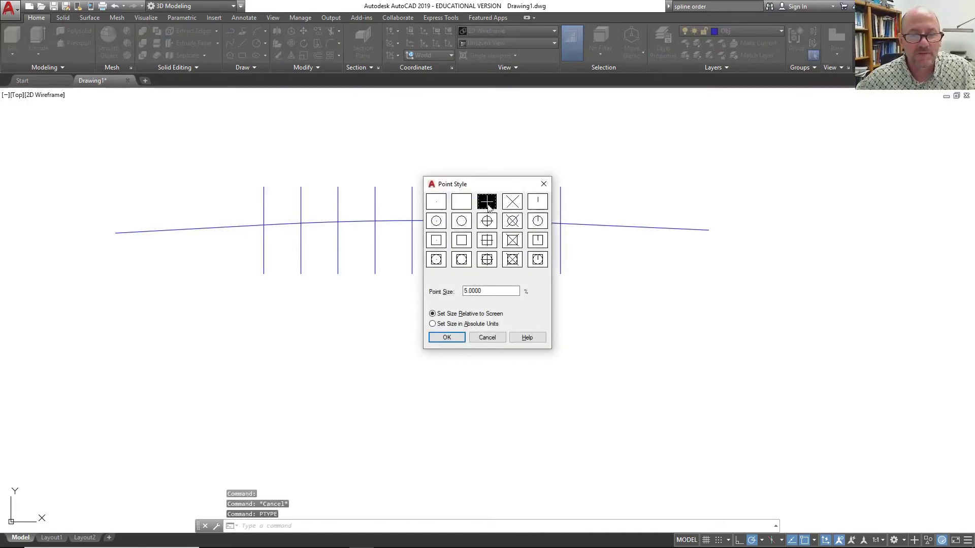
{"action": "left_click", "coordinate": [487, 221]}
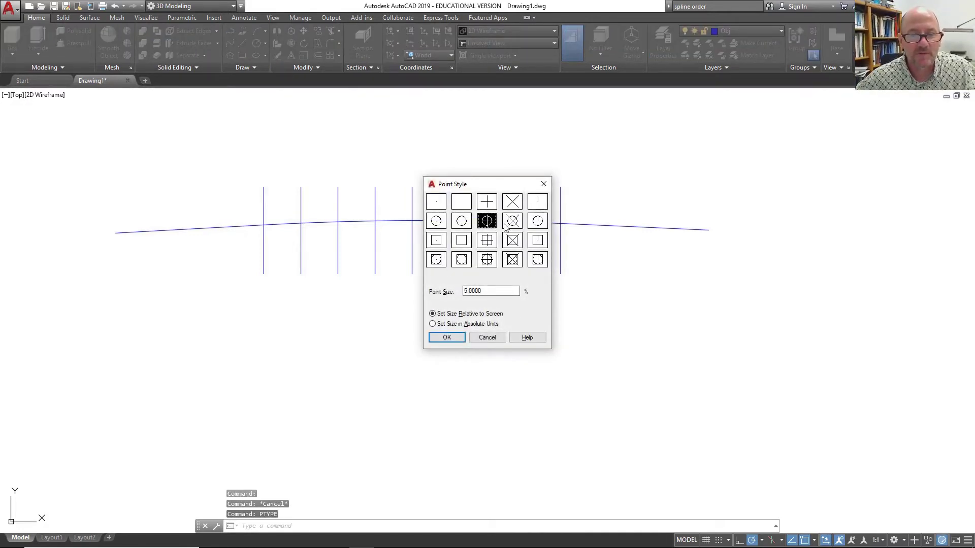
{"action": "left_click", "coordinate": [447, 338]}
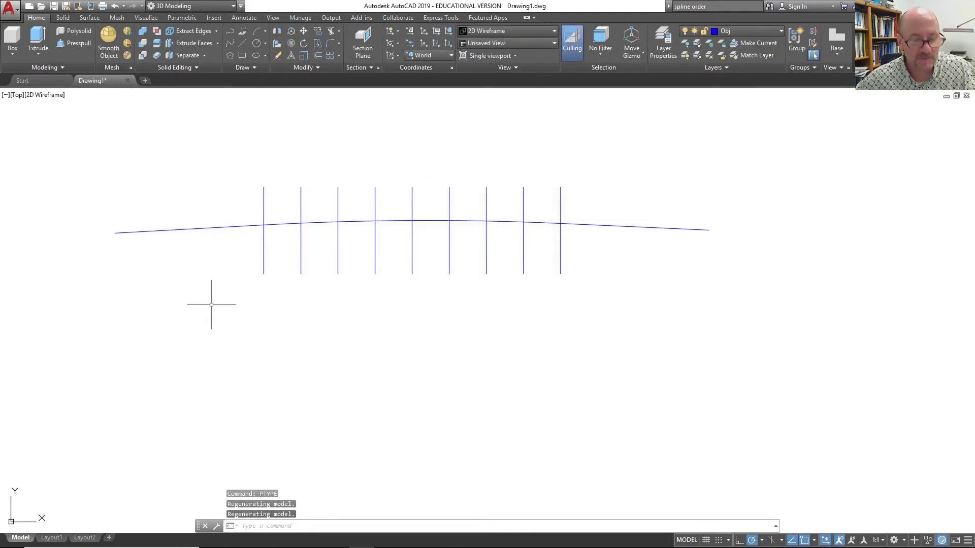
Place points where stations 25, 50, 75 and 100 cross the curve.
{"action": "type", "text": "po"}
{"action": "key", "text": "Return"}
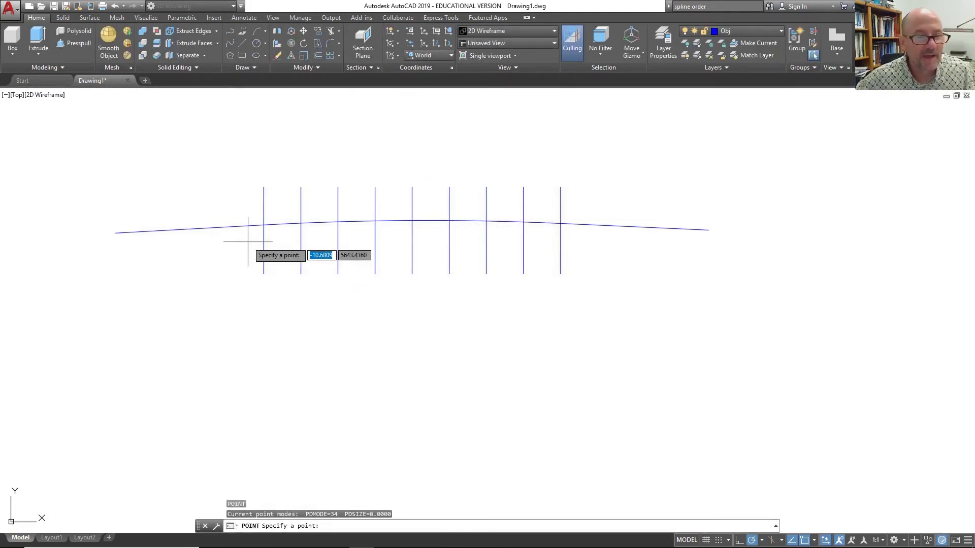
{"action": "left_click", "coordinate": [301, 223]}
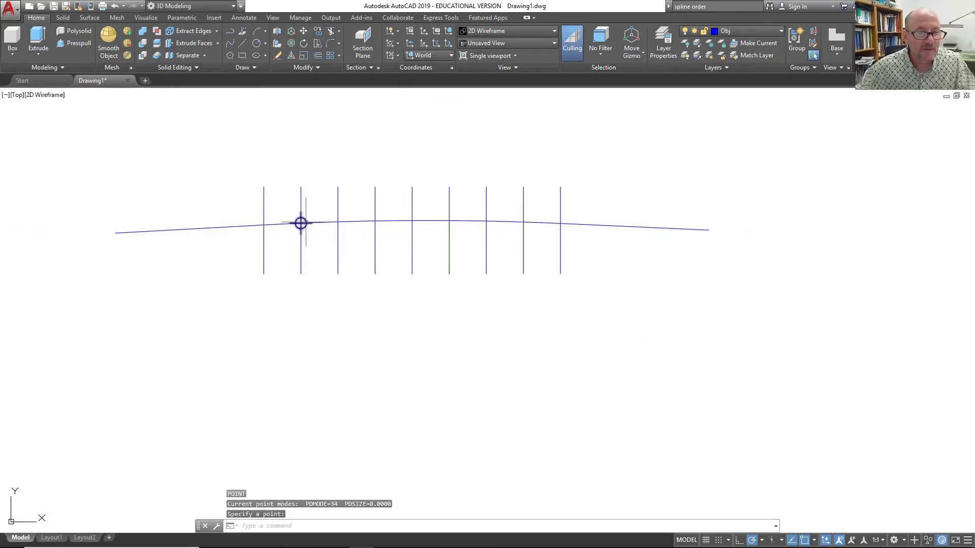
{"action": "key", "text": "Return"}
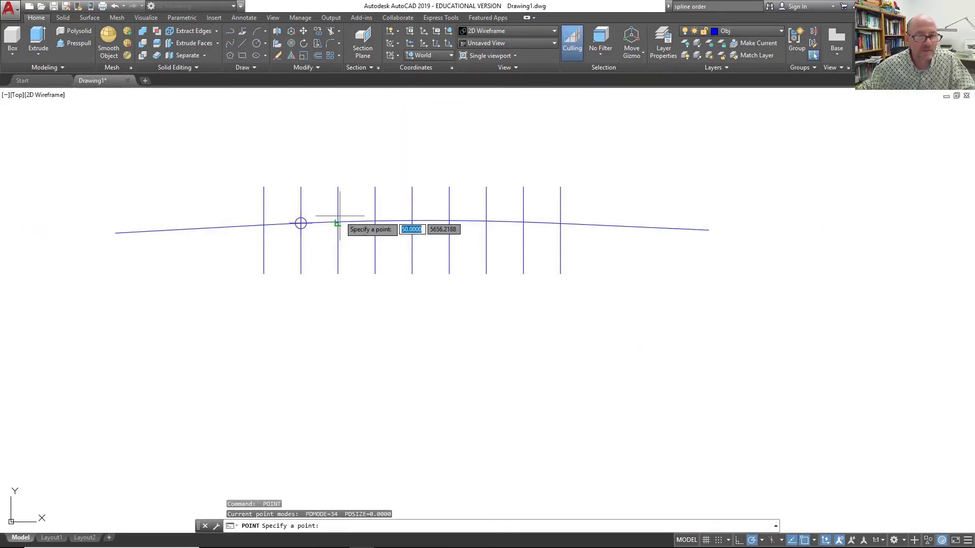
{"action": "left_click", "coordinate": [338, 222]}
{"action": "key", "text": "Return"}
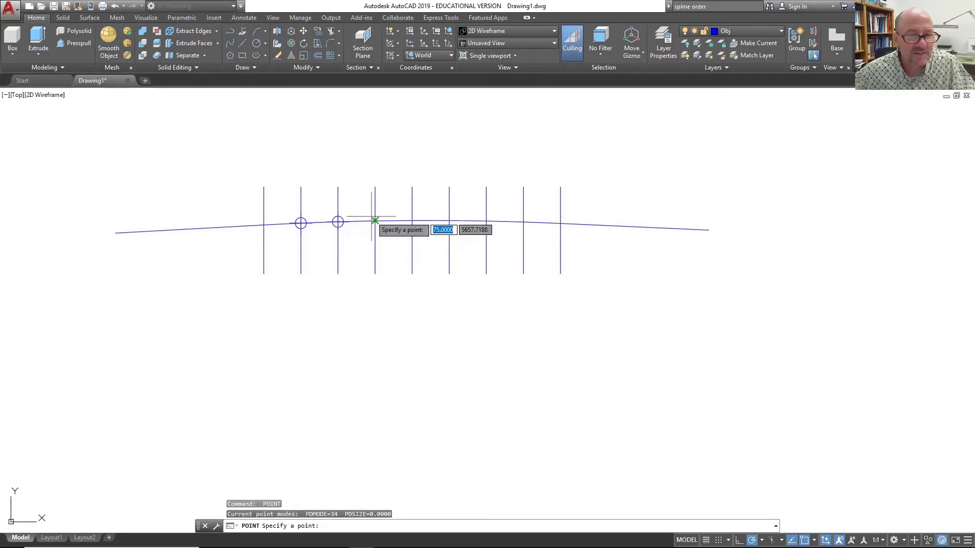
{"action": "left_click", "coordinate": [375, 220]}
{"action": "key", "text": "Return"}
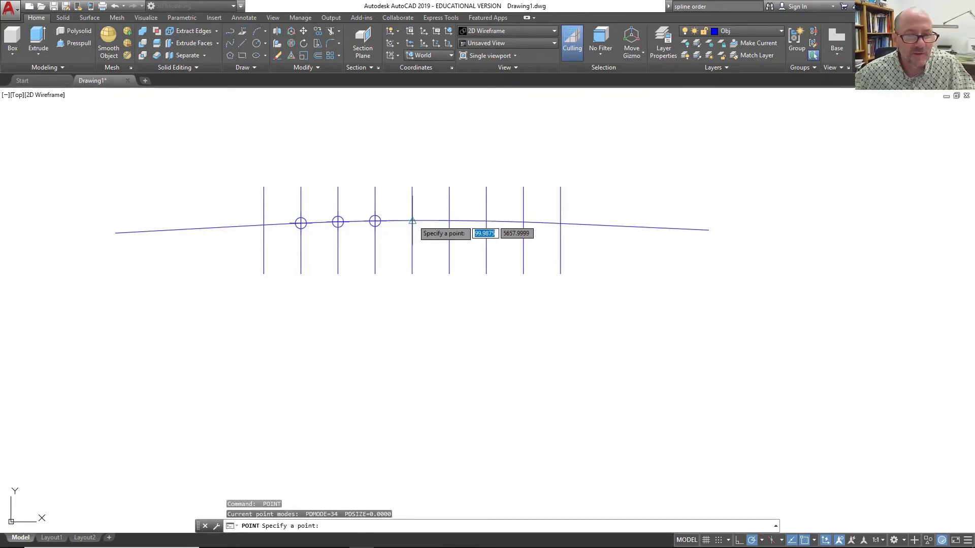
{"action": "scroll", "coordinate": [411, 217], "scroll_direction": "up", "scroll_amount": 10}
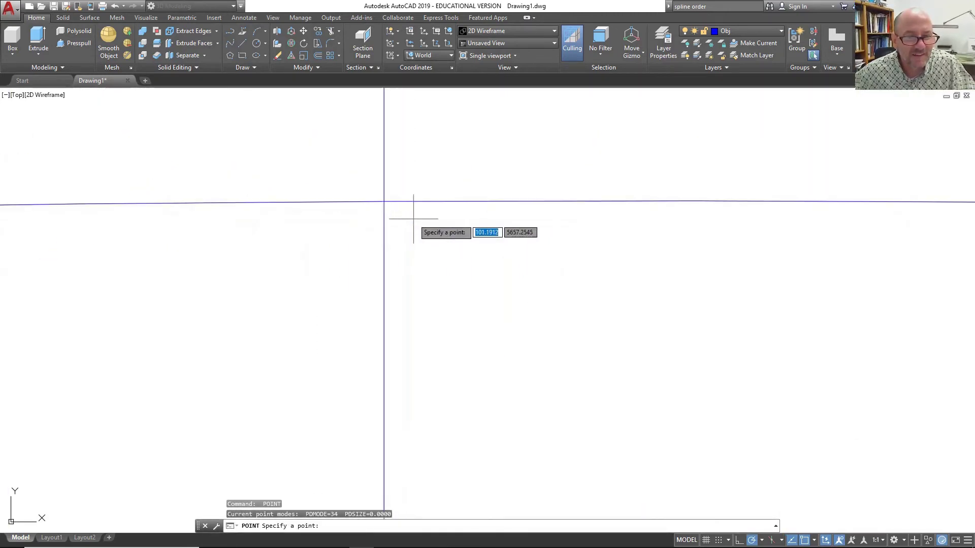
{"action": "left_click", "coordinate": [384, 202]}
Place points where stations 125, 150, 175 and 200 cross the curve.
{"action": "key", "text": "Return"}
{"action": "scroll", "coordinate": [477, 259], "scroll_direction": "down", "scroll_amount": 8}
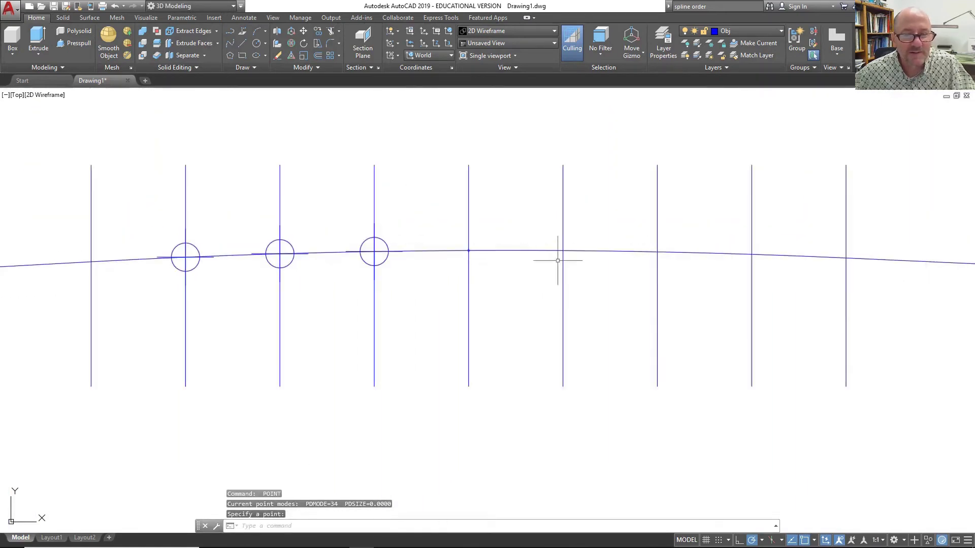
{"action": "scroll", "coordinate": [562, 250], "scroll_direction": "up", "scroll_amount": 6}
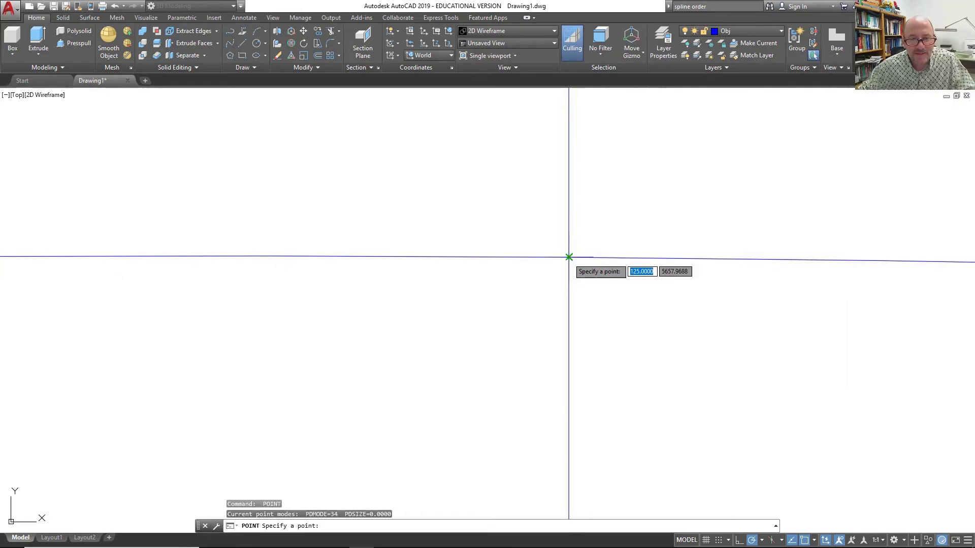
{"action": "left_click", "coordinate": [568, 256]}
{"action": "scroll", "coordinate": [617, 282], "scroll_direction": "down", "scroll_amount": 4}
{"action": "scroll", "coordinate": [618, 281], "scroll_direction": "down", "scroll_amount": 2}
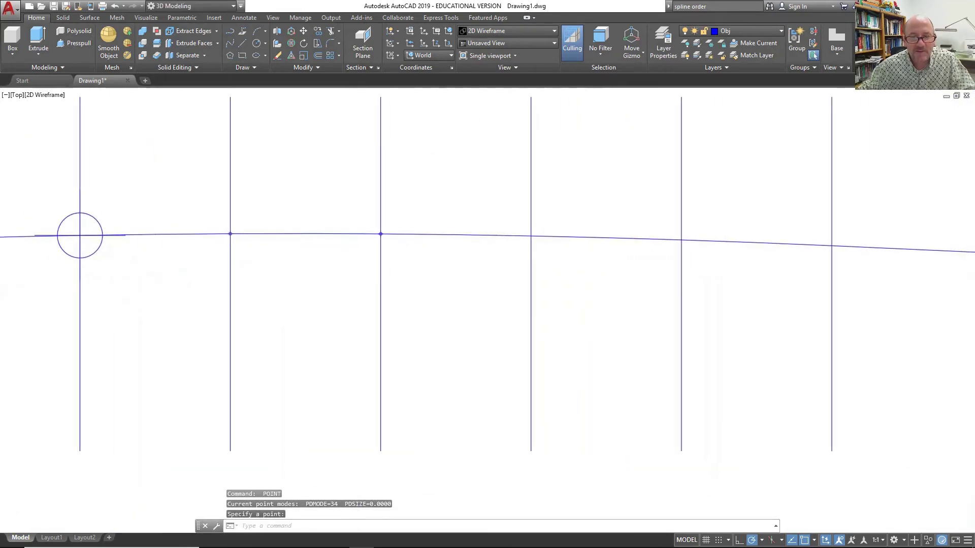
{"action": "key", "text": "Return"}
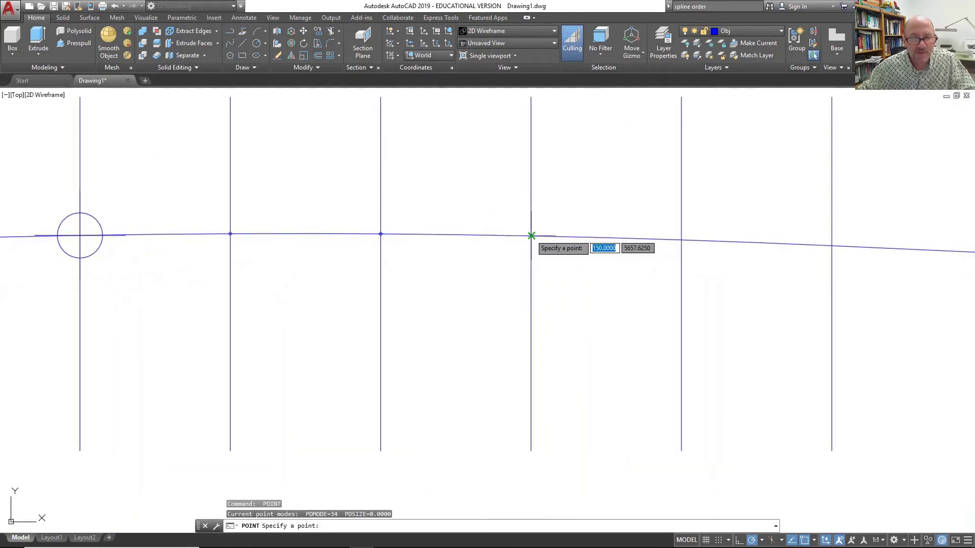
{"action": "left_click", "coordinate": [530, 236]}
{"action": "key", "text": "Return"}
{"action": "left_click", "coordinate": [681, 240]}
{"action": "key", "text": "Return"}
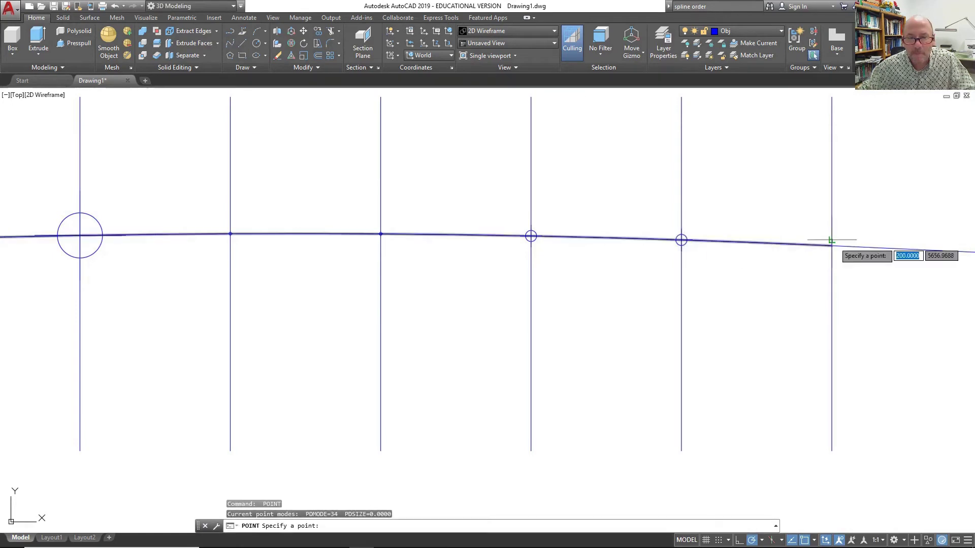
{"action": "scroll", "coordinate": [831, 245], "scroll_direction": "up", "scroll_amount": 5}
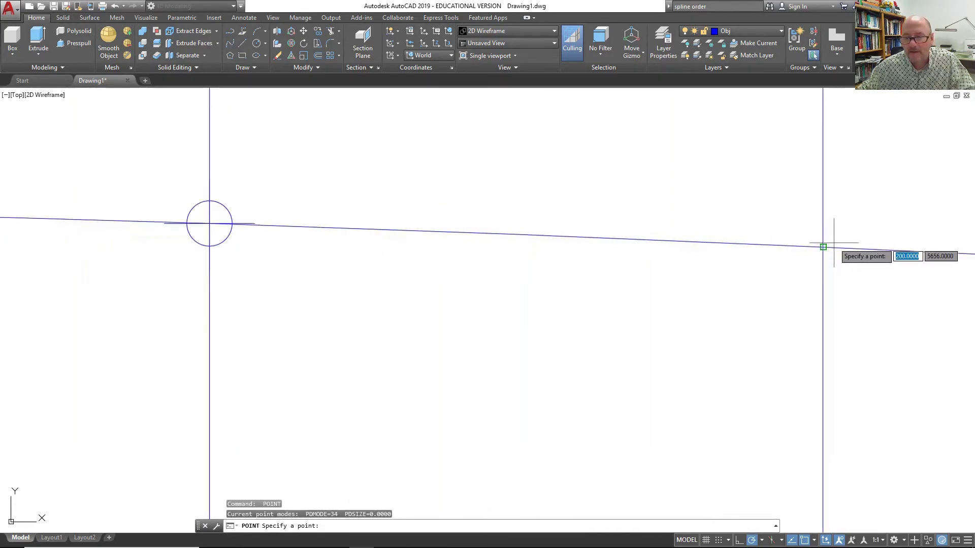
{"action": "left_click", "coordinate": [823, 247]}
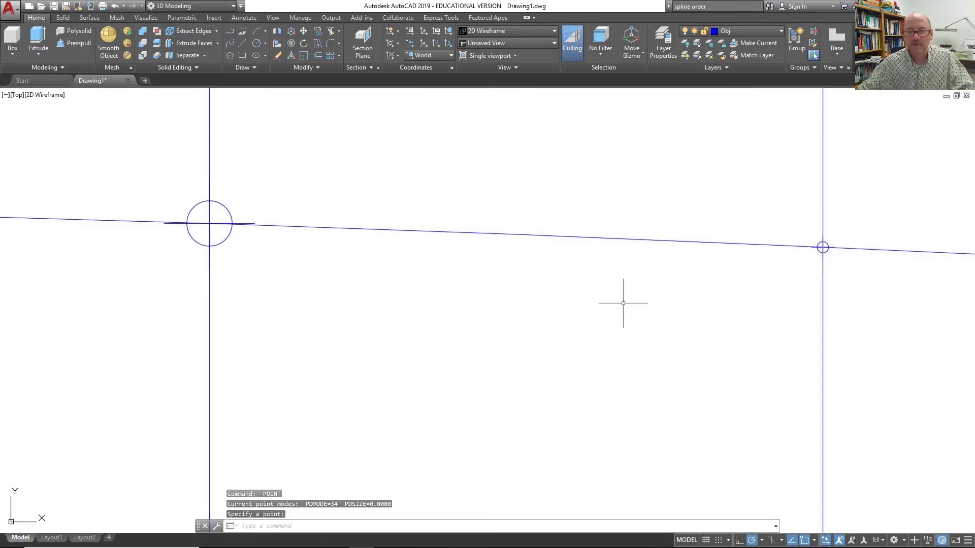
{"action": "scroll", "coordinate": [624, 305], "scroll_direction": "down", "scroll_amount": 5}
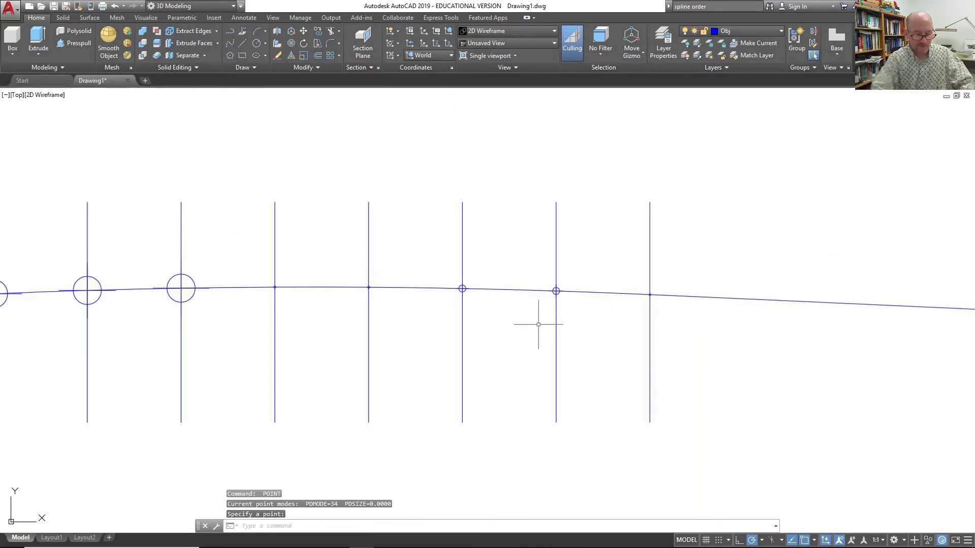
Switch point sizing to absolute units with a size of 10.
{"action": "type", "text": "ptype"}
{"action": "key", "text": "Return"}
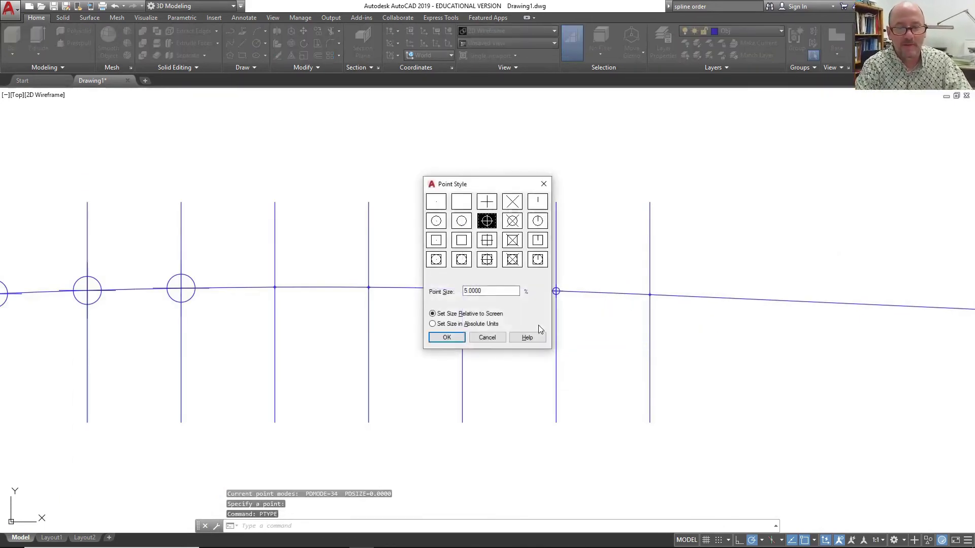
{"action": "double_click", "coordinate": [487, 290]}
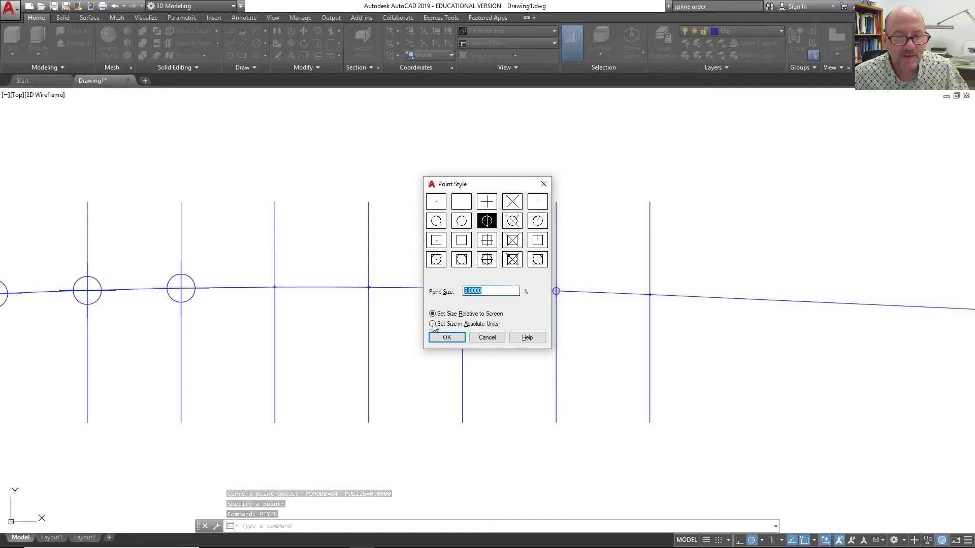
{"action": "key", "text": "alt+a"}
{"action": "key", "text": "alt+s"}
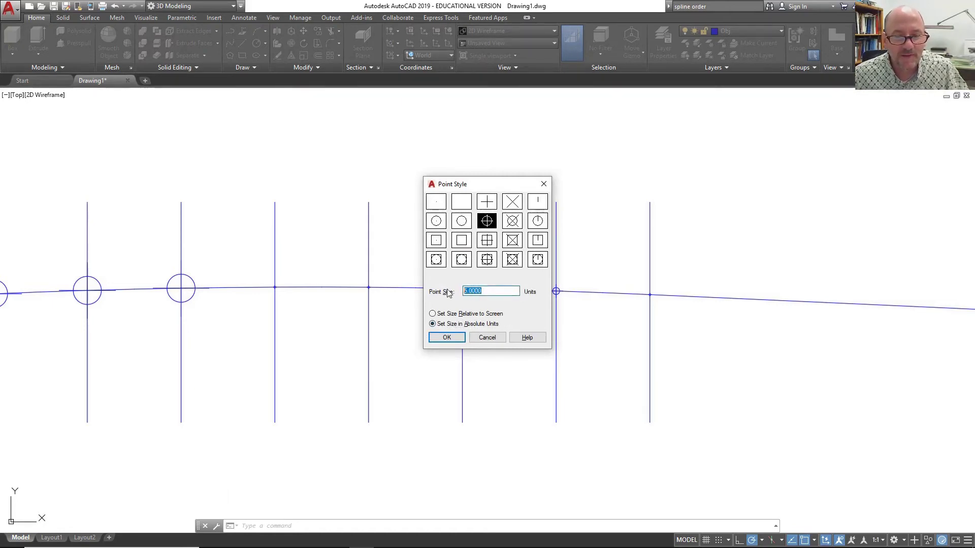
{"action": "type", "text": "10"}
{"action": "key", "text": "Return"}
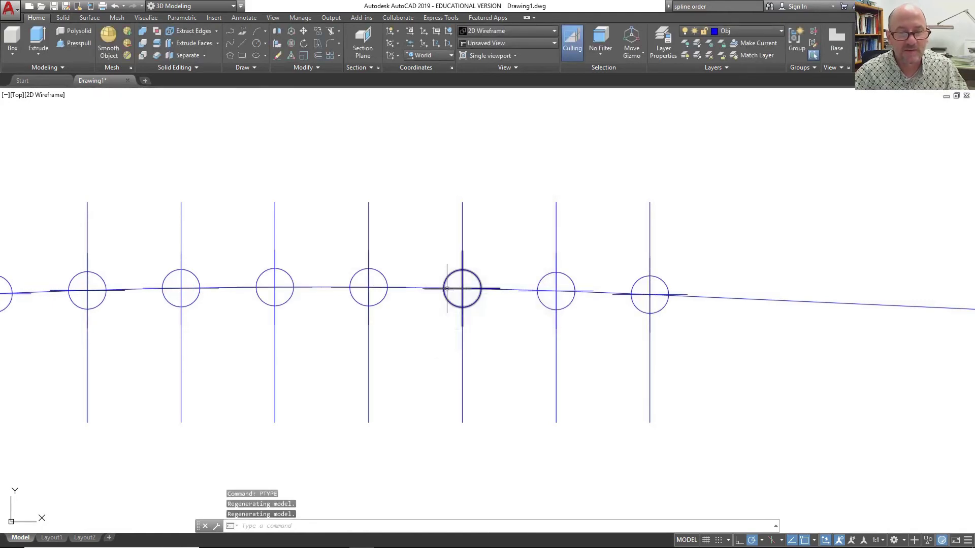
Reduce the absolute point size to 4 and recentre the view on the curve.
{"action": "key", "text": "Return"}
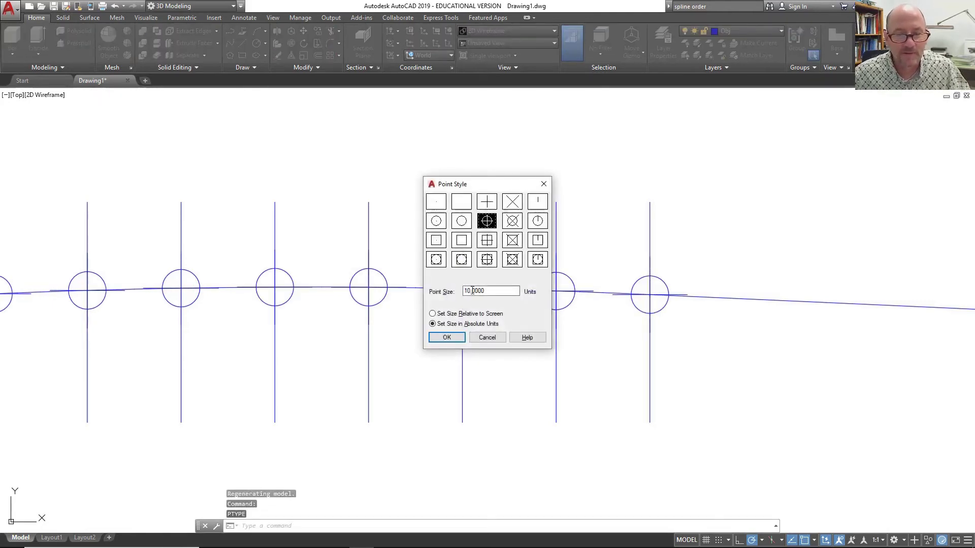
{"action": "left_click_drag", "start_coordinate": [485, 291], "coordinate": [456, 294]}
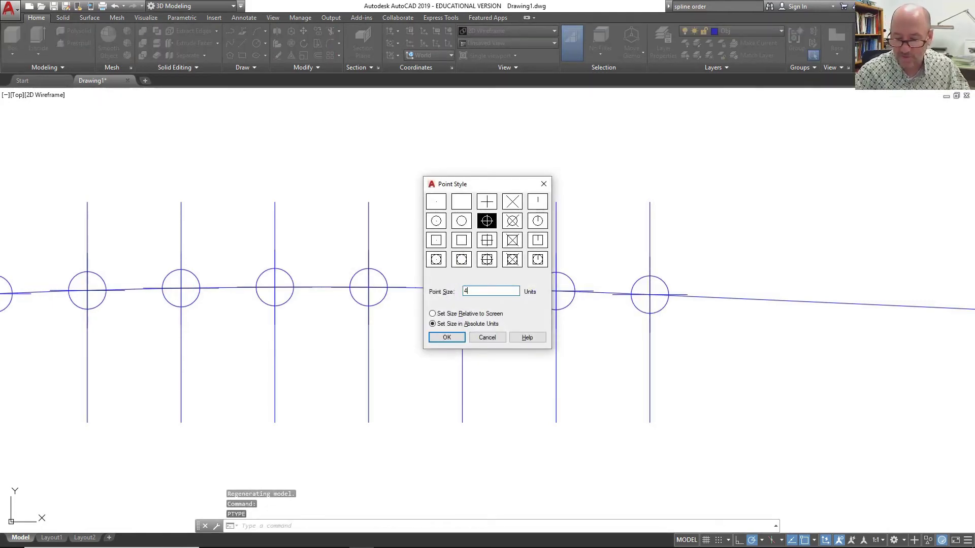
{"action": "key", "text": "Return"}
{"action": "scroll", "coordinate": [380, 341], "scroll_direction": "down", "scroll_amount": 3}
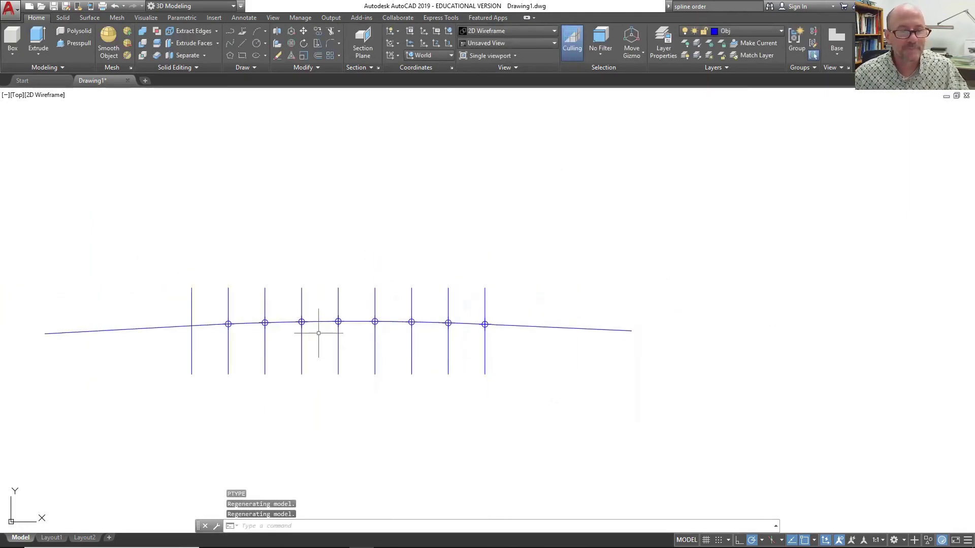
{"action": "left_click_drag", "start_coordinate": [318, 333], "coordinate": [420, 269]}
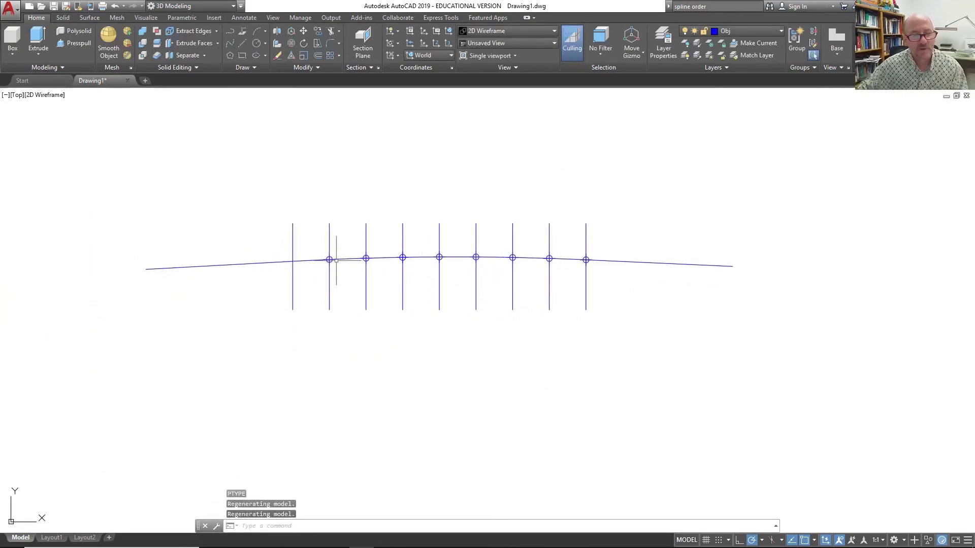
Check the Properties positions of the station 25 and 50 points (50 reads 5657.125).
{"action": "left_click", "coordinate": [312, 248]}
{"action": "left_click", "coordinate": [341, 278]}
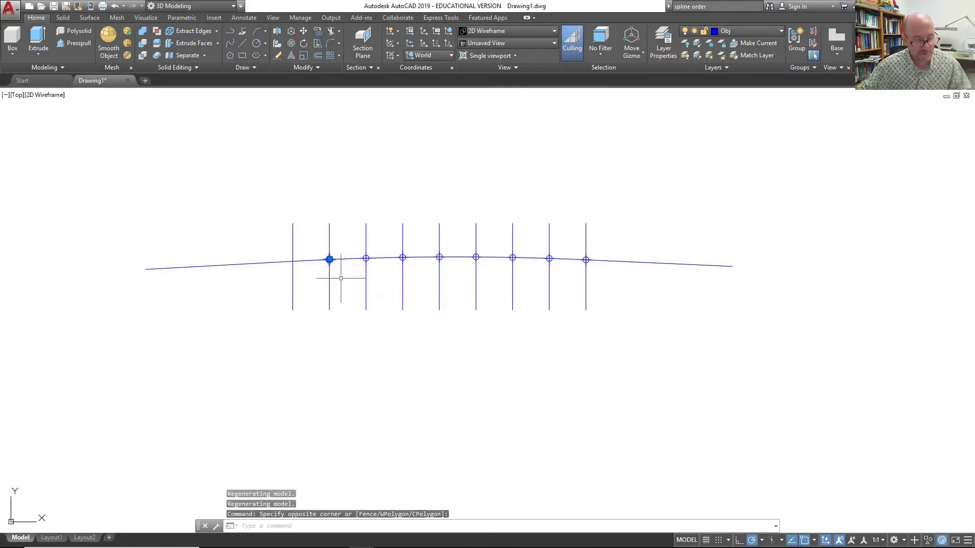
{"action": "key", "text": "ctrl+1"}
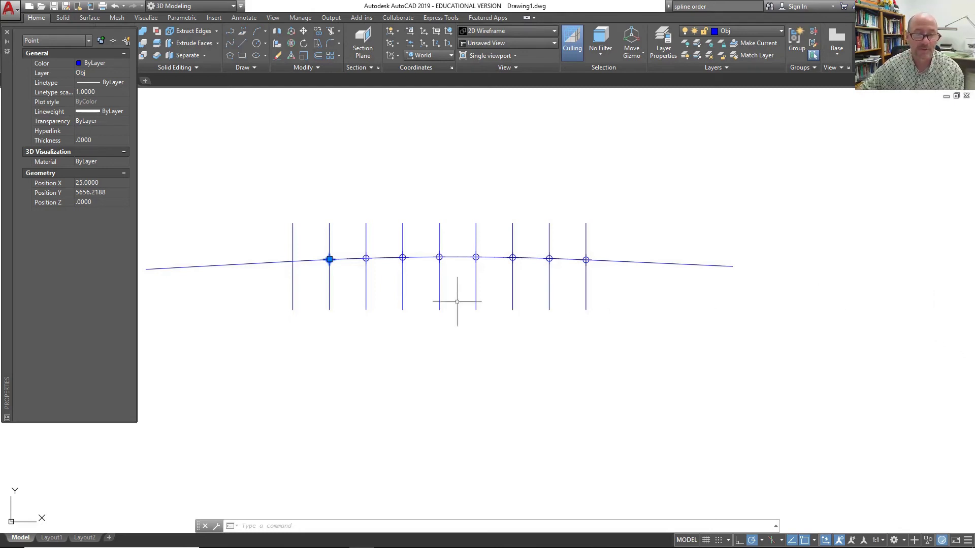
{"action": "left_click", "coordinate": [359, 251]}
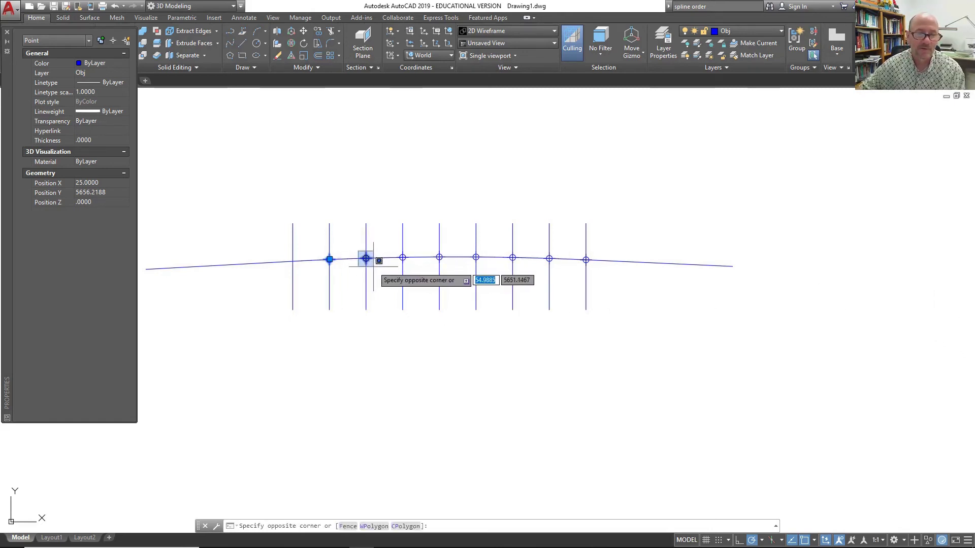
{"action": "key", "text": "Escape"}
{"action": "left_click", "coordinate": [357, 252]}
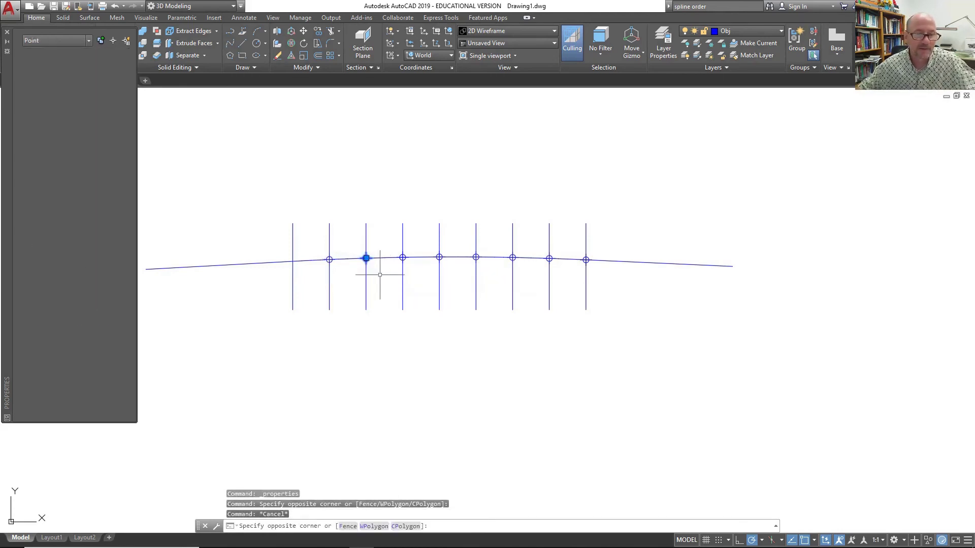
{"action": "left_click", "coordinate": [389, 337]}
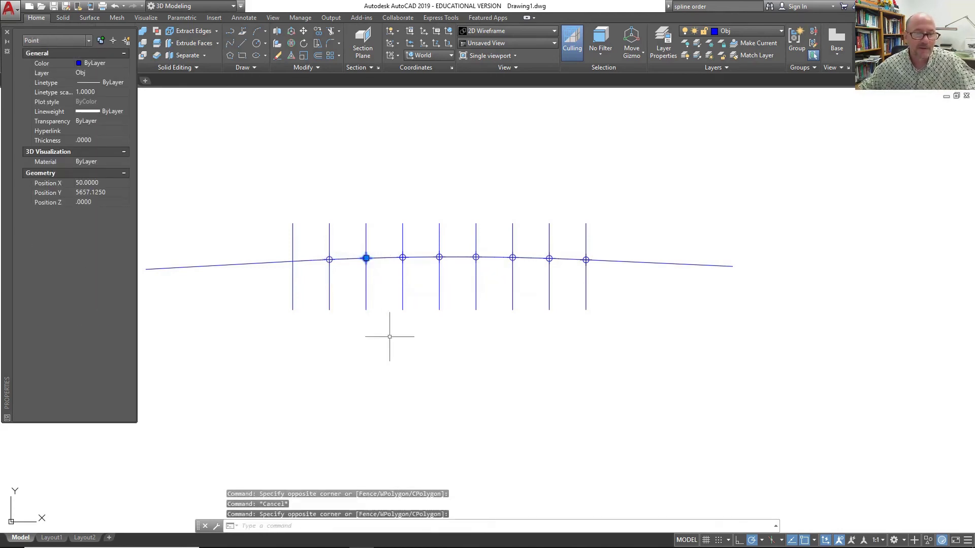
Check the station 75 and 100 point positions: 5657.7188 and 5658.
{"action": "left_click", "coordinate": [421, 273]}
{"action": "key", "text": "Escape"}
{"action": "left_click", "coordinate": [390, 247]}
{"action": "left_click", "coordinate": [414, 269]}
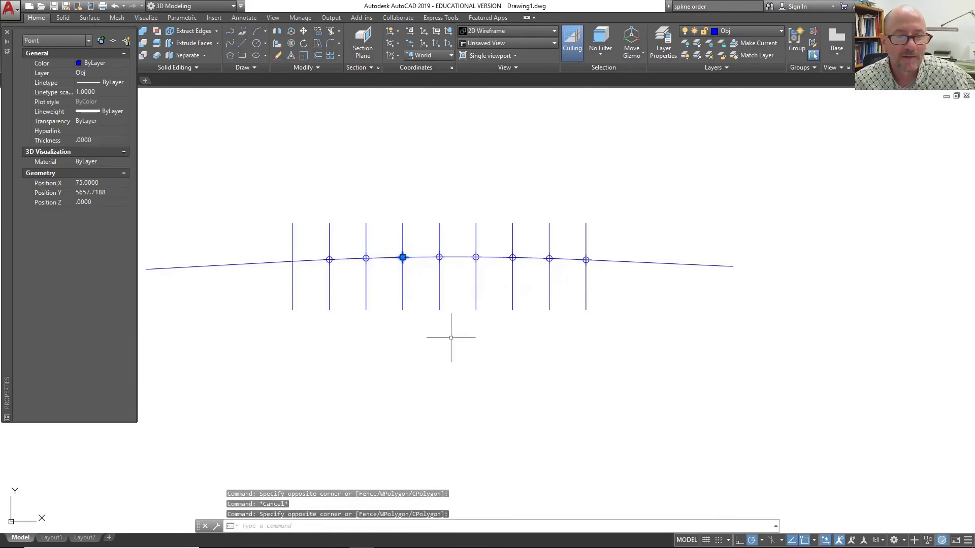
{"action": "left_click", "coordinate": [430, 246]}
{"action": "left_click", "coordinate": [451, 270]}
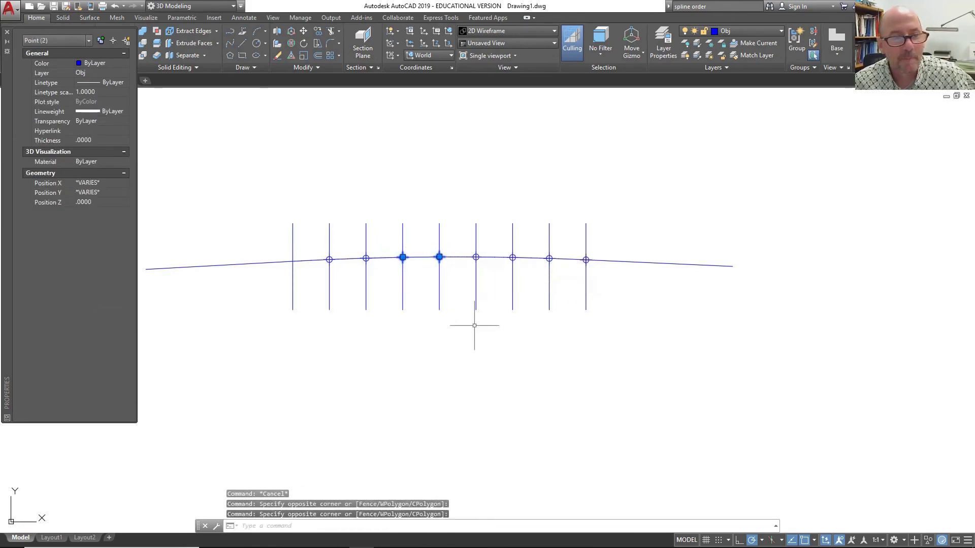
{"action": "key", "text": "Escape"}
{"action": "left_click", "coordinate": [434, 250]}
{"action": "left_click", "coordinate": [464, 302]}
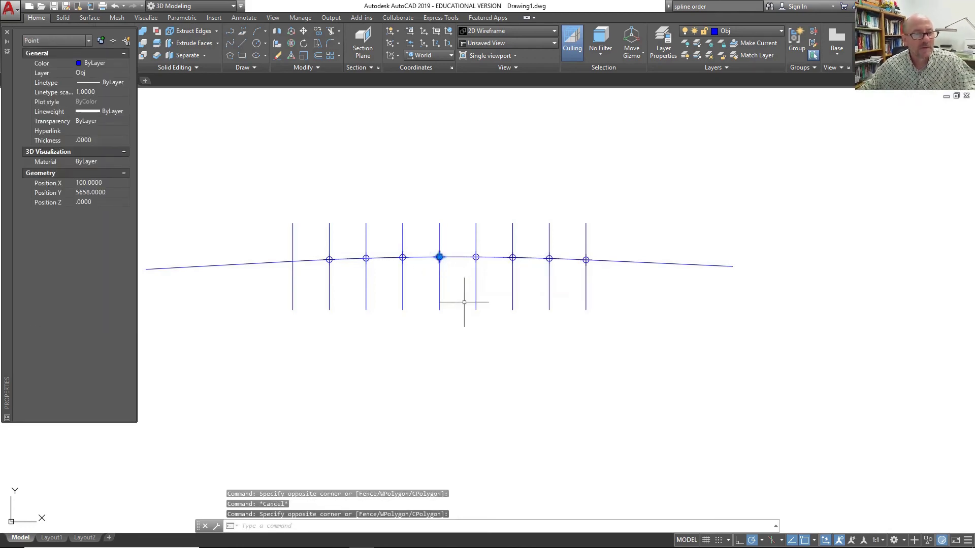
{"action": "key", "text": "Escape"}
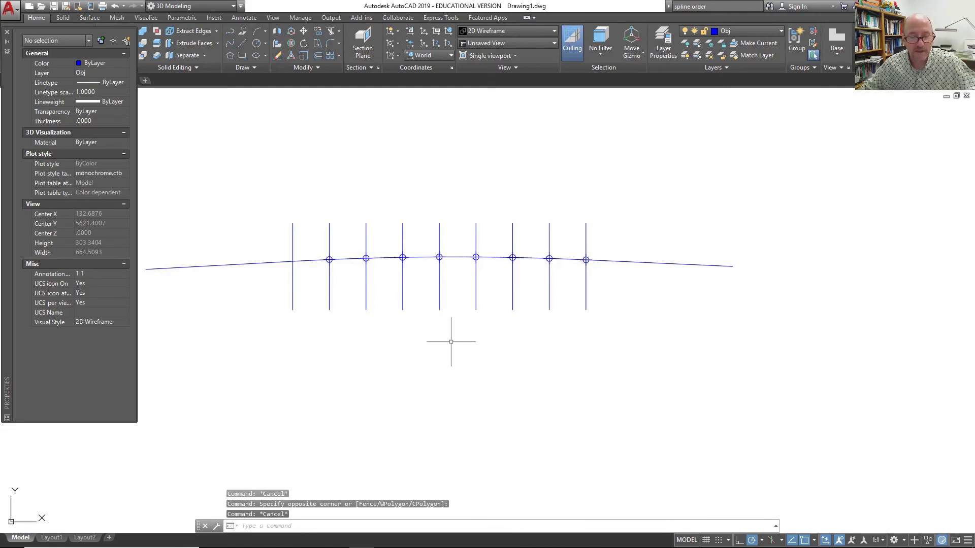
Place a point at 110, 5658.025, the crest's high point.
{"action": "type", "text": "PO"}
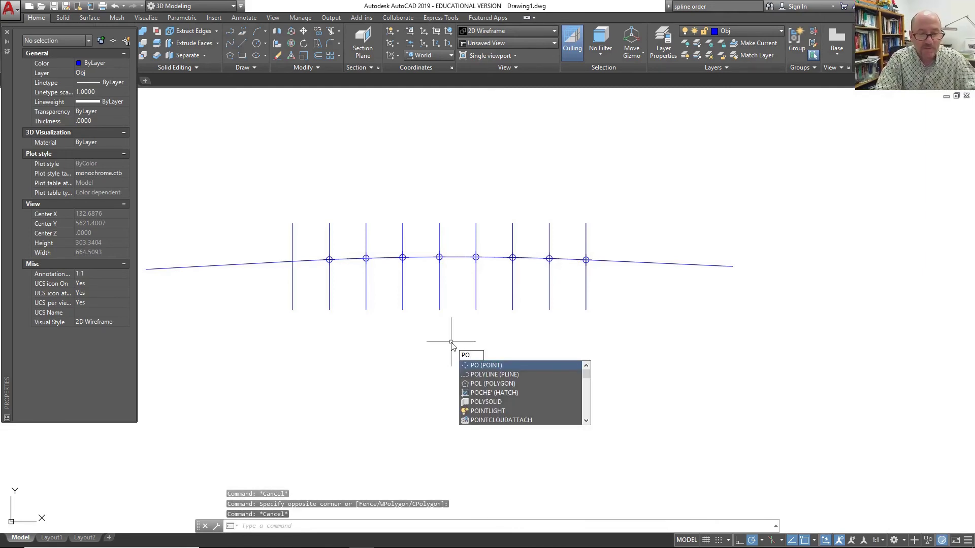
{"action": "key", "text": "Return"}
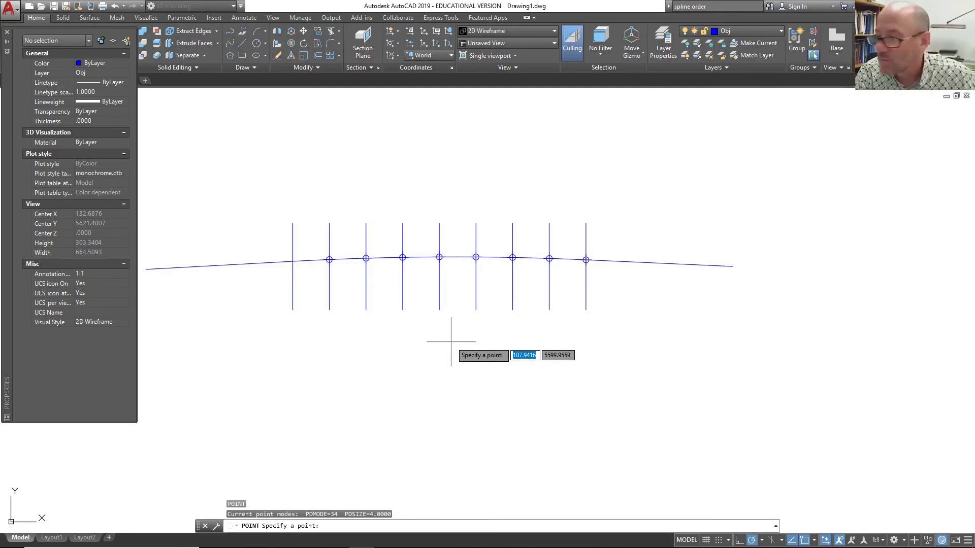
{"action": "type", "text": "110"}
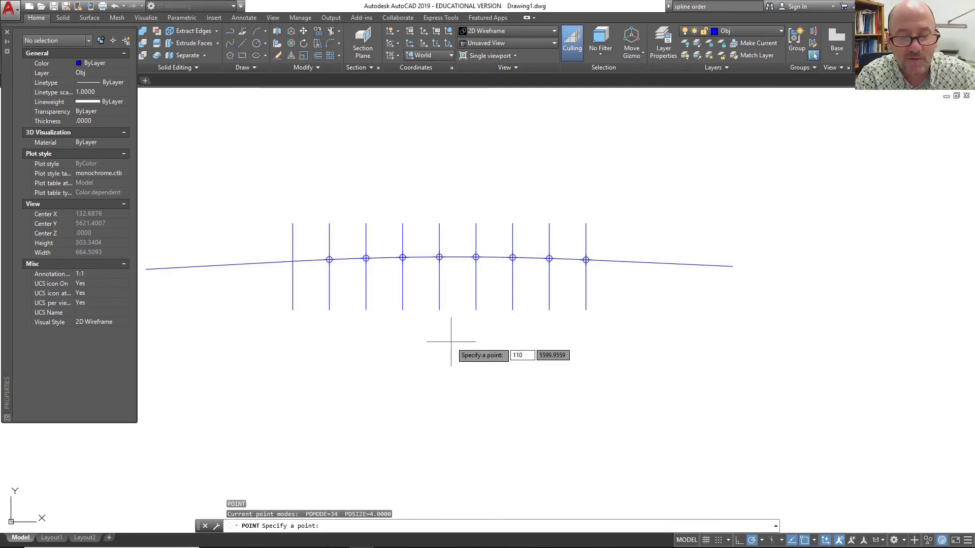
{"action": "key", "text": "Tab"}
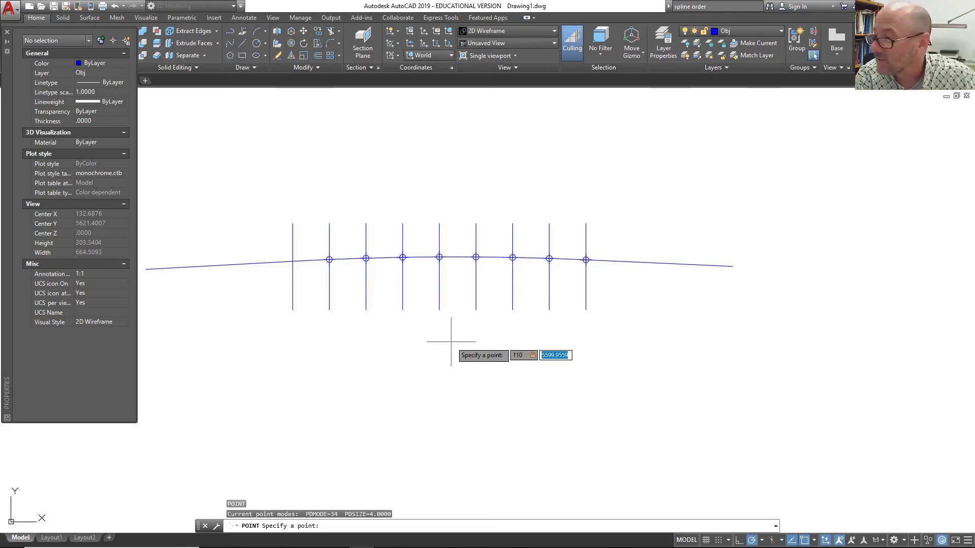
{"action": "type", "text": "5658.025"}
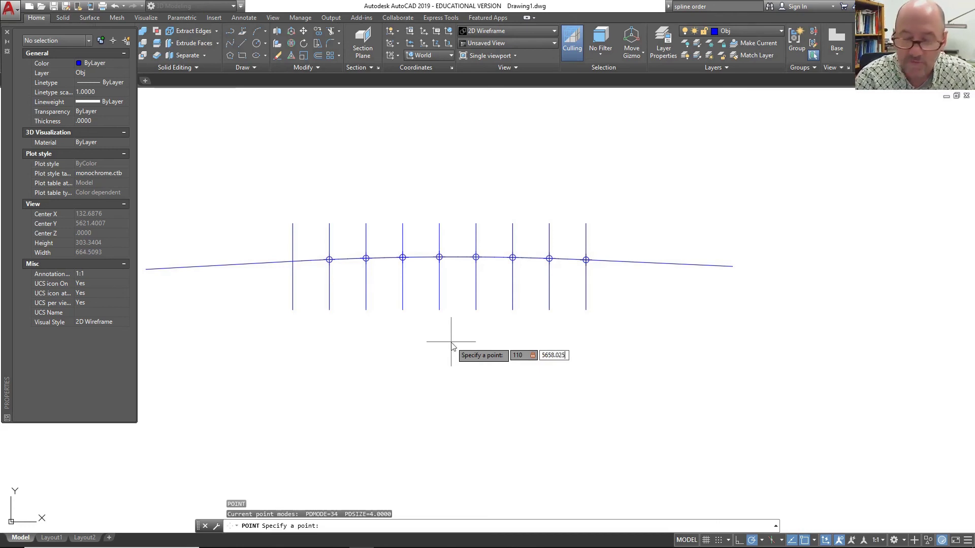
{"action": "key", "text": "Return"}
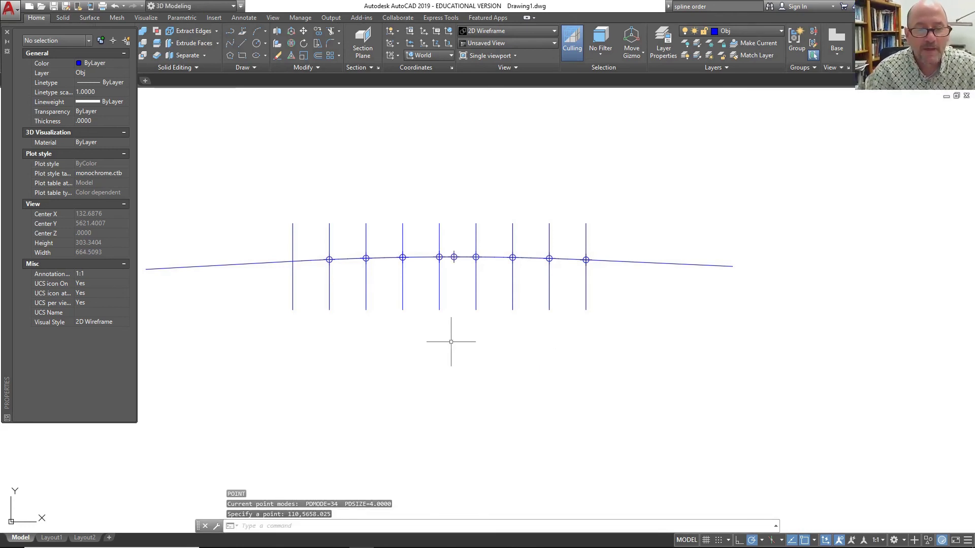
{"action": "scroll", "coordinate": [448, 255], "scroll_direction": "up", "scroll_amount": 12}
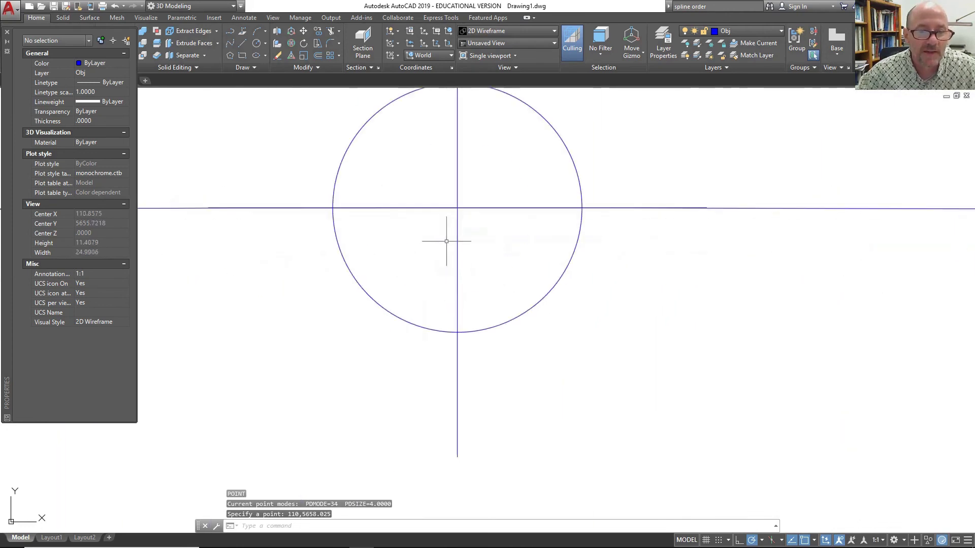
{"action": "scroll", "coordinate": [394, 200], "scroll_direction": "up", "scroll_amount": 12}
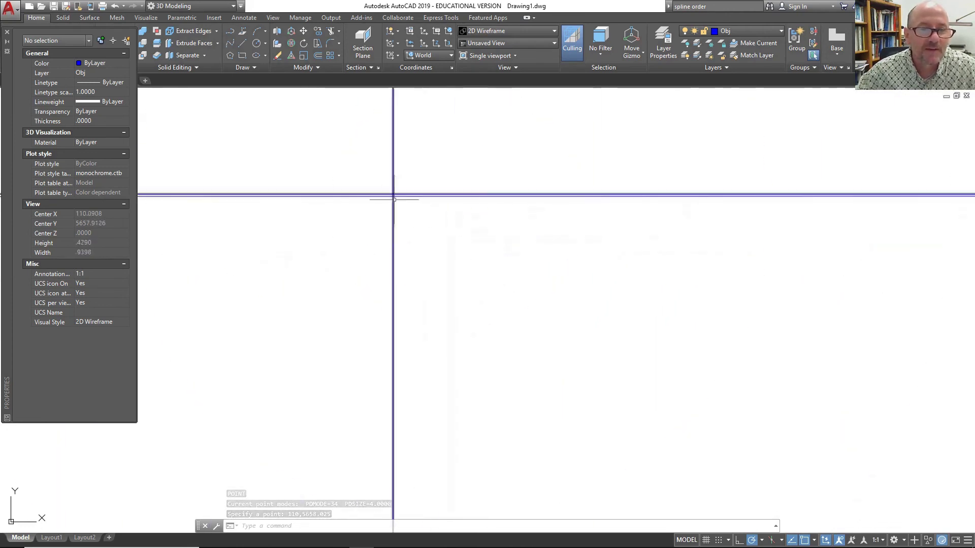
{"action": "scroll", "coordinate": [394, 199], "scroll_direction": "up", "scroll_amount": 8}
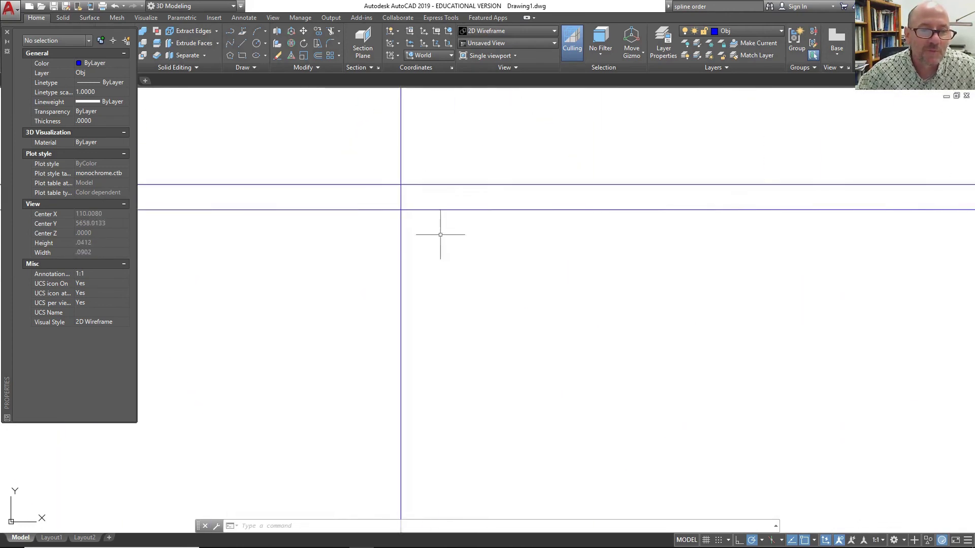
{"action": "type", "text": "gen"}
{"action": "key", "text": "Return"}
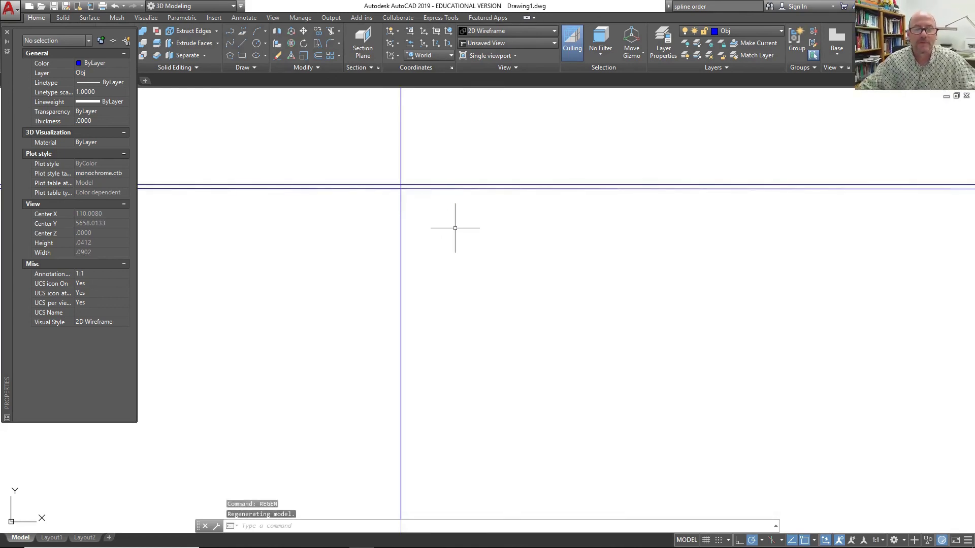
{"action": "scroll", "coordinate": [442, 218], "scroll_direction": "down", "scroll_amount": 15}
{"action": "scroll", "coordinate": [441, 214], "scroll_direction": "down", "scroll_amount": 15}
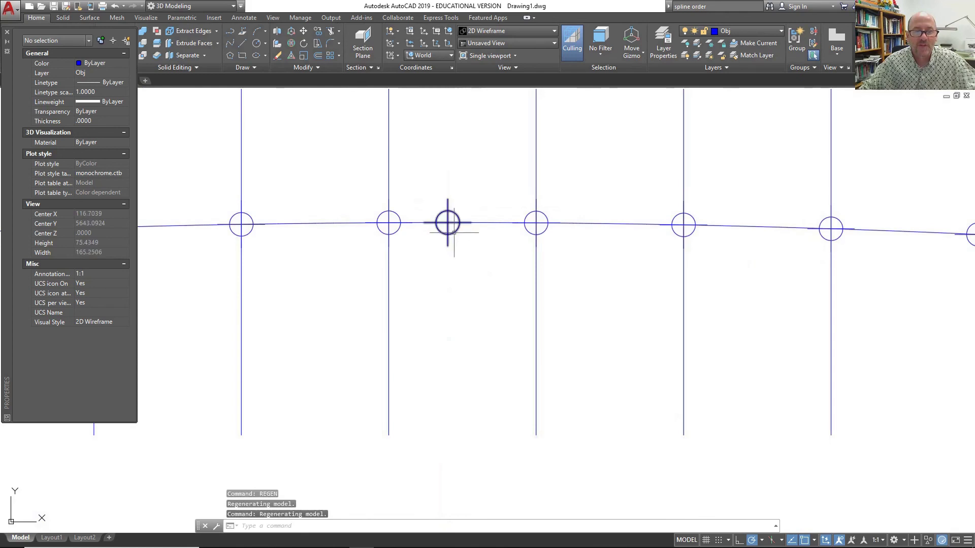